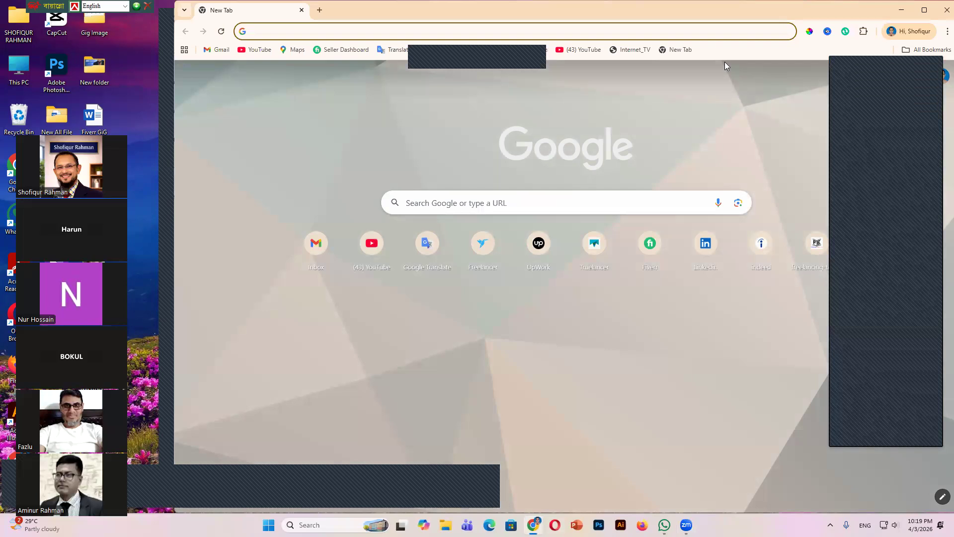
# Step: Maximize the browser window and open youtube.com
pyautogui.click(924, 10)
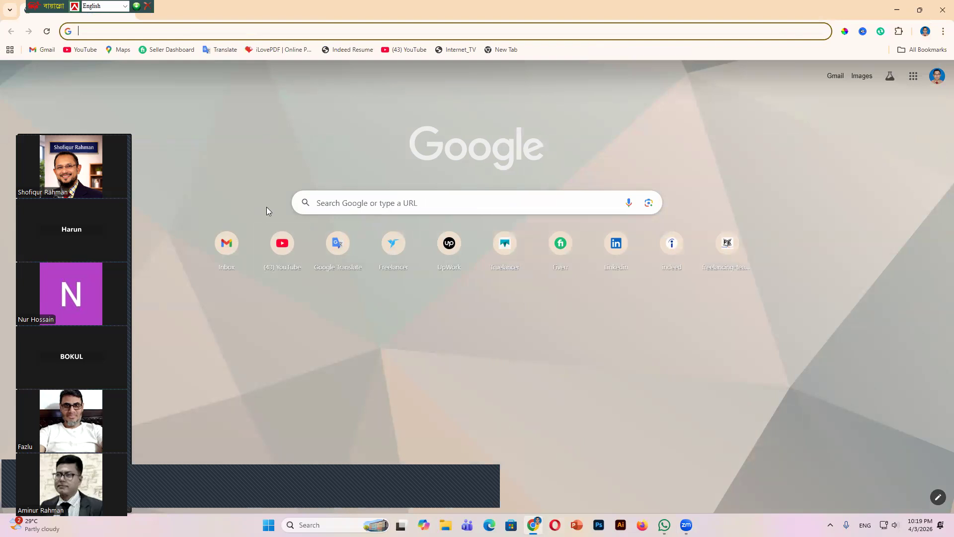
pyautogui.click(105, 30)
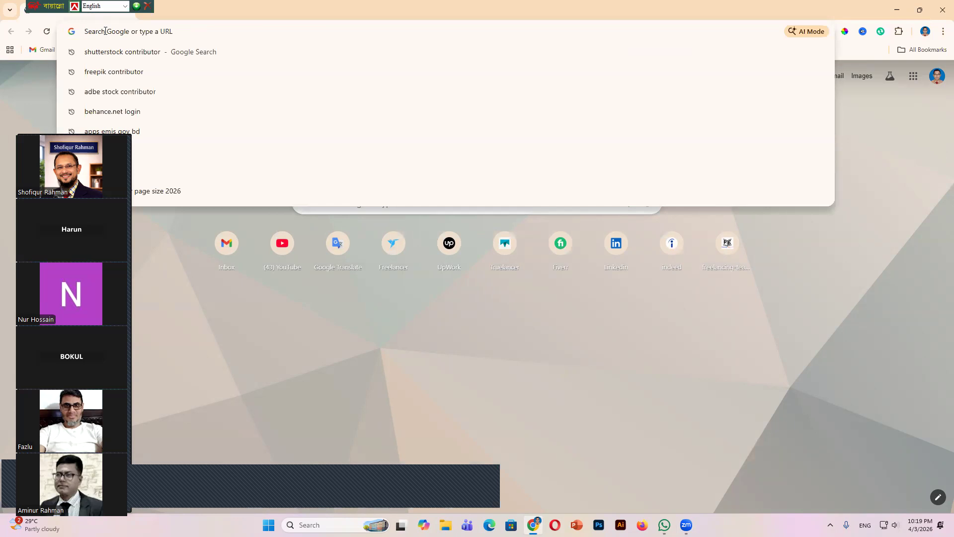
pyautogui.write('you')
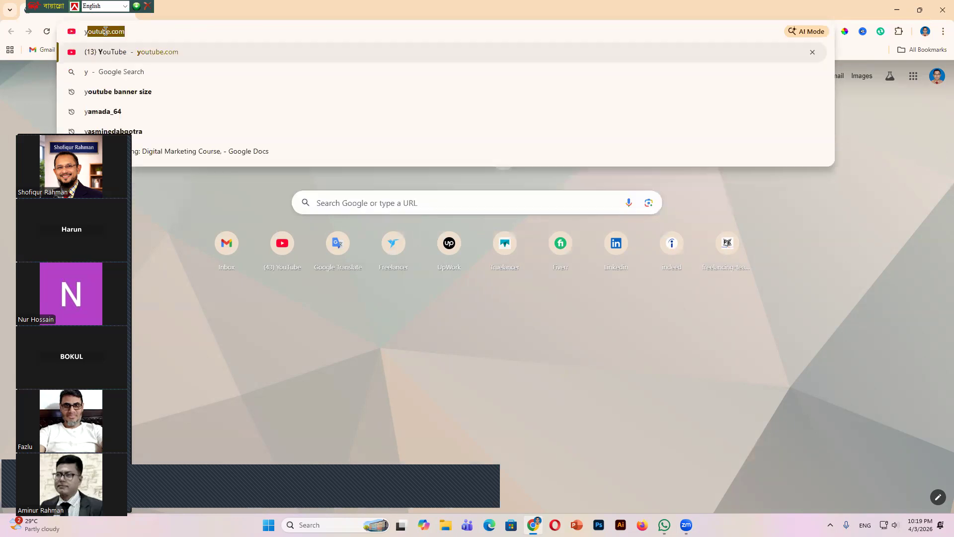
pyautogui.write('tub')
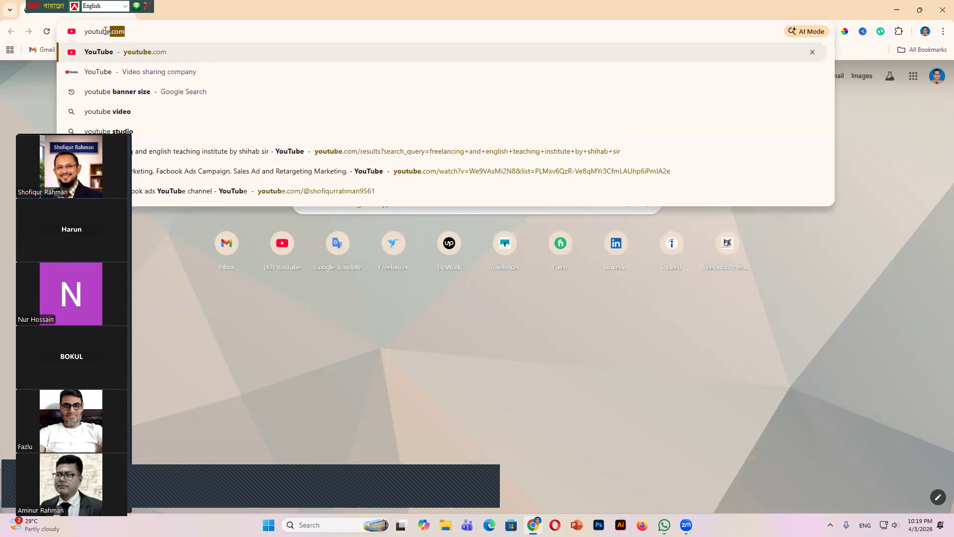
pyautogui.write('e')
pyautogui.click(138, 53)
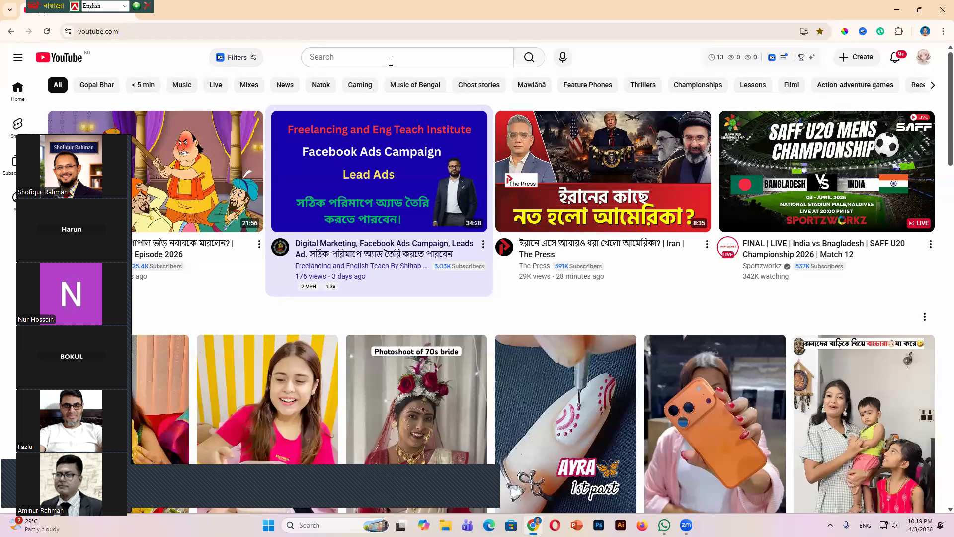
pyautogui.moveTo(821, 157)
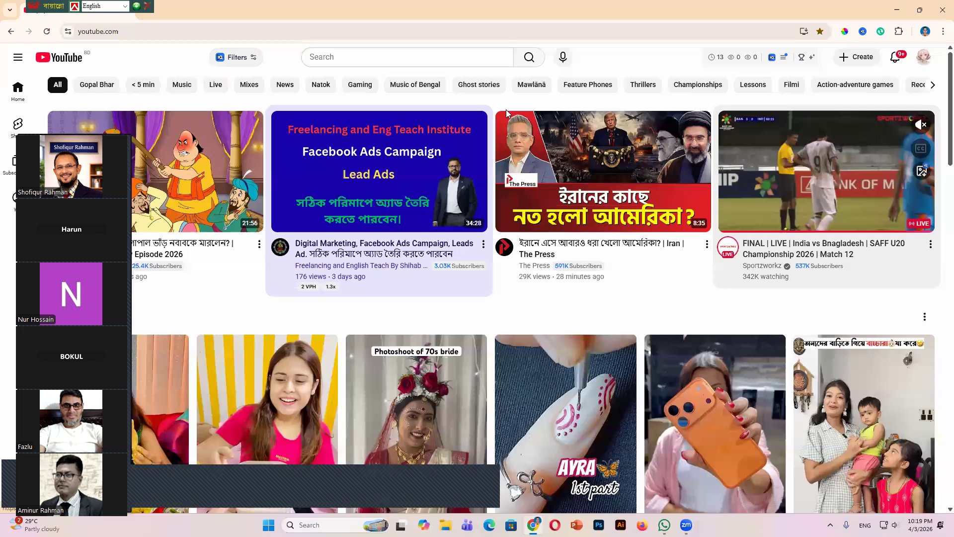
pyautogui.moveTo(384, 156)
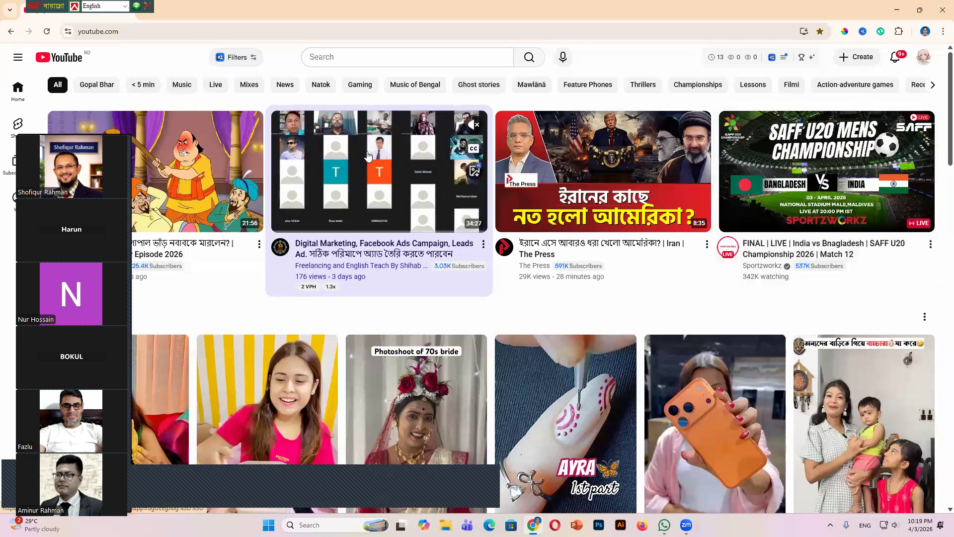
pyautogui.moveTo(843, 184)
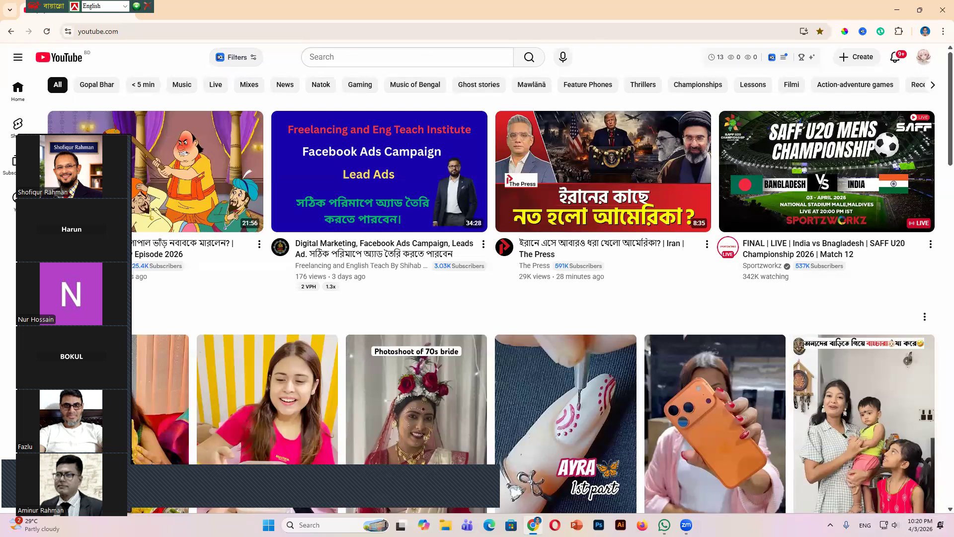
# Step: Capture the screen area around the YouTube account picture, point an arrow at the picture, and discard the capture
pyautogui.click(830, 524)
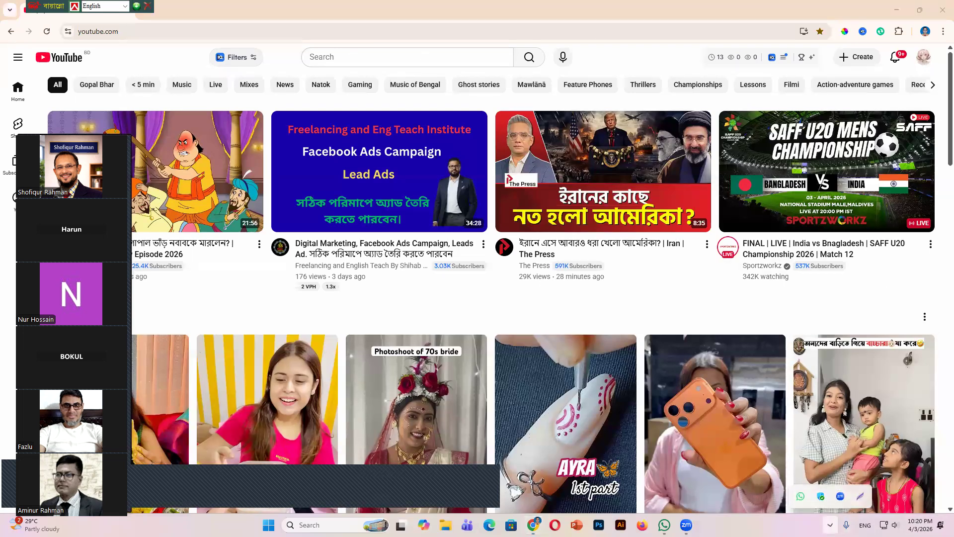
pyautogui.click(861, 495)
pyautogui.moveTo(864, 7)
pyautogui.mouseDown()
pyautogui.moveTo(952, 174)
pyautogui.moveTo(948, 190)
pyautogui.mouseUp()
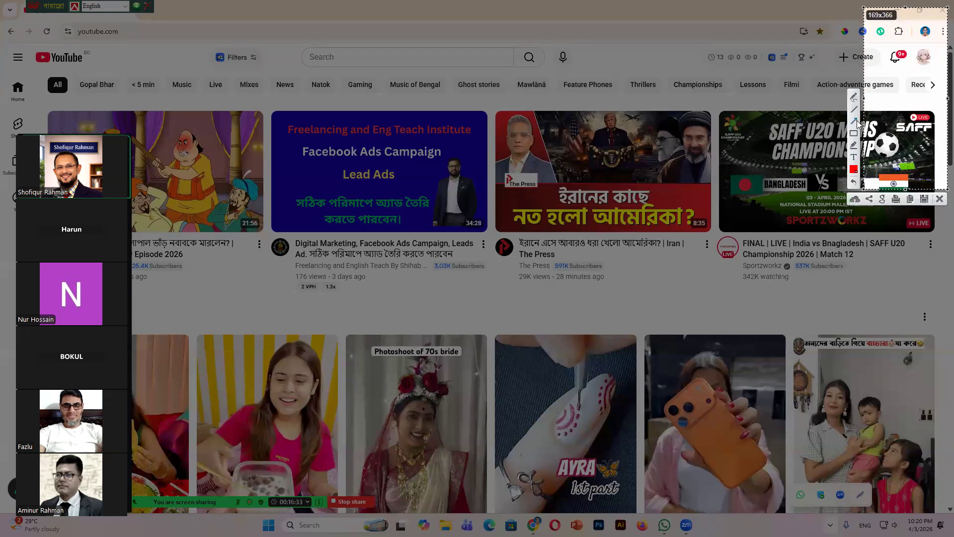
pyautogui.moveTo(821, 183); pyautogui.dragTo(915, 67)
pyautogui.click(939, 200)
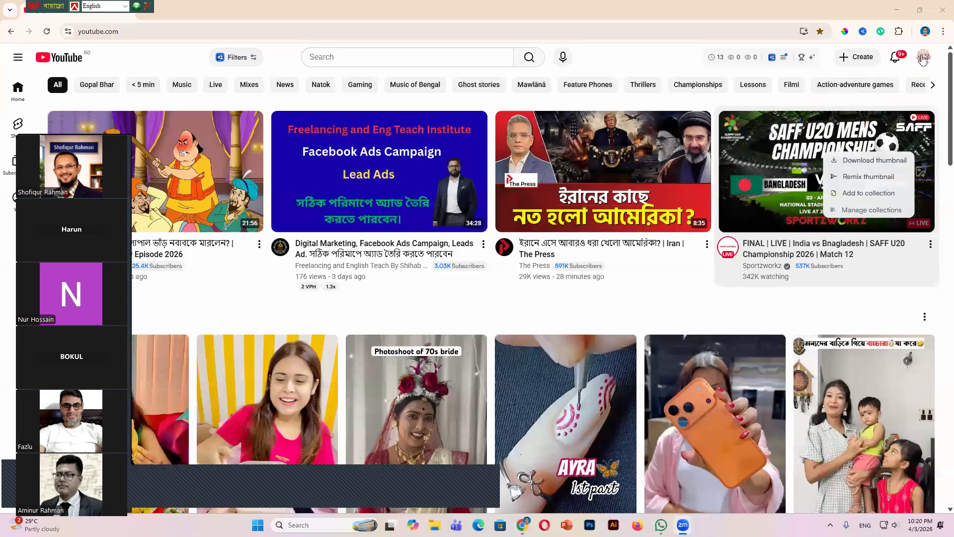
# Step: Open the YouTube account menu
pyautogui.click(923, 58)
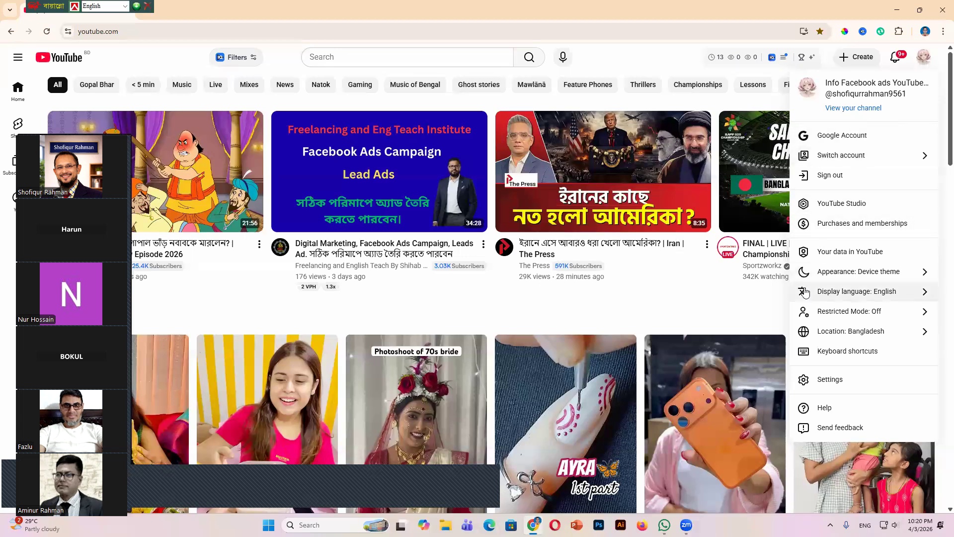
# Step: Capture the account menu, point arrows at Create, Switch account, Sign out and Settings, and discard the capture
pyautogui.click(830, 525)
pyautogui.click(861, 495)
pyautogui.moveTo(788, 41)
pyautogui.mouseDown()
pyautogui.moveTo(825, 72)
pyautogui.moveTo(941, 439)
pyautogui.mouseUp()
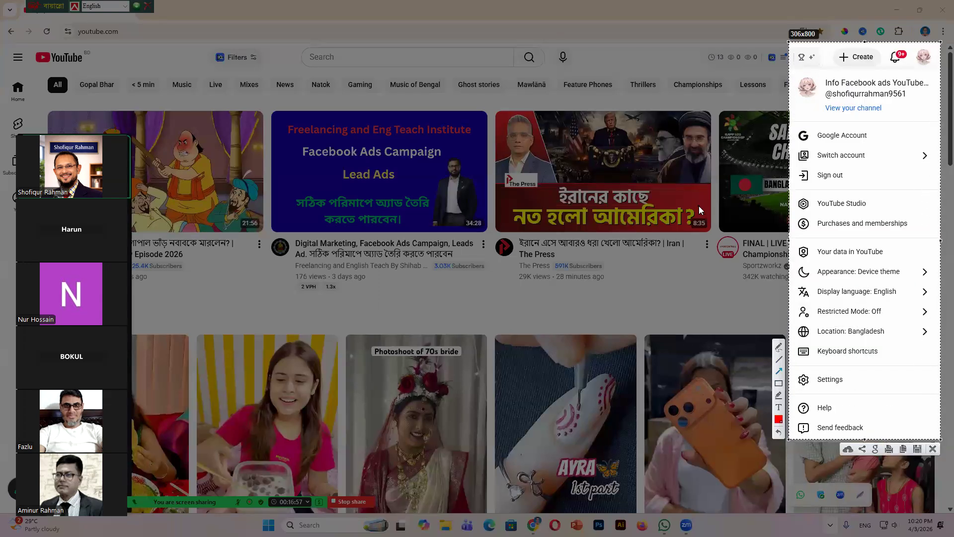
pyautogui.moveTo(724, 169); pyautogui.dragTo(843, 63)
pyautogui.moveTo(717, 226); pyautogui.dragTo(796, 162)
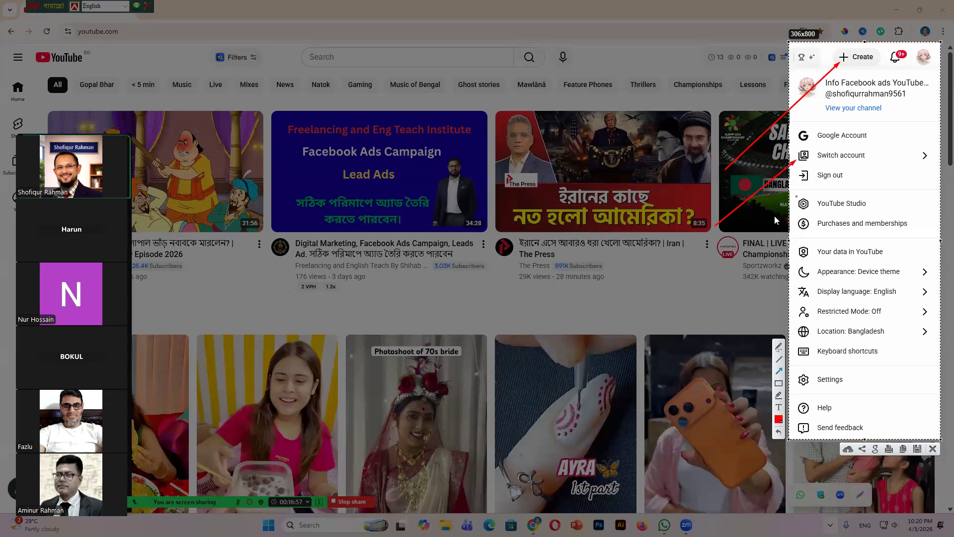
pyautogui.moveTo(737, 241); pyautogui.dragTo(807, 182)
pyautogui.moveTo(671, 441); pyautogui.dragTo(795, 378)
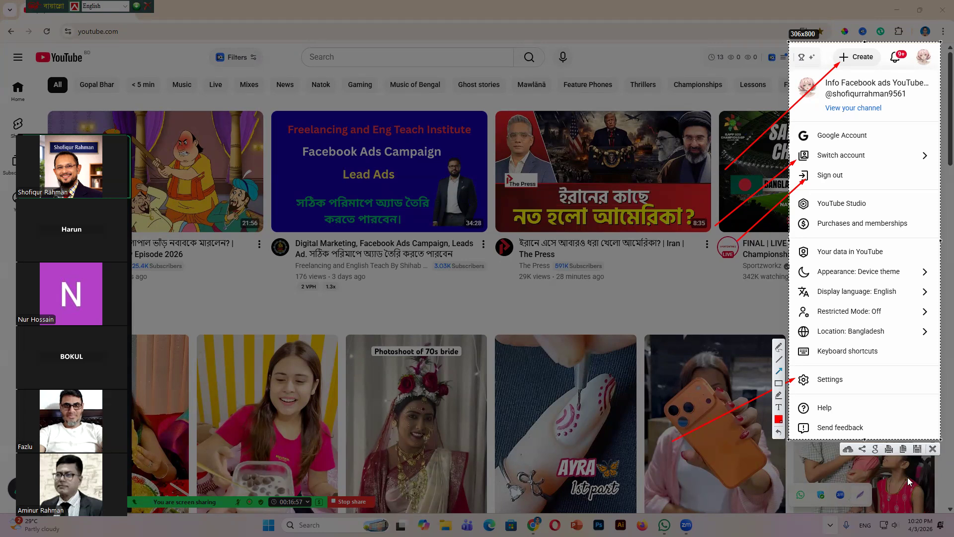
pyautogui.click(933, 448)
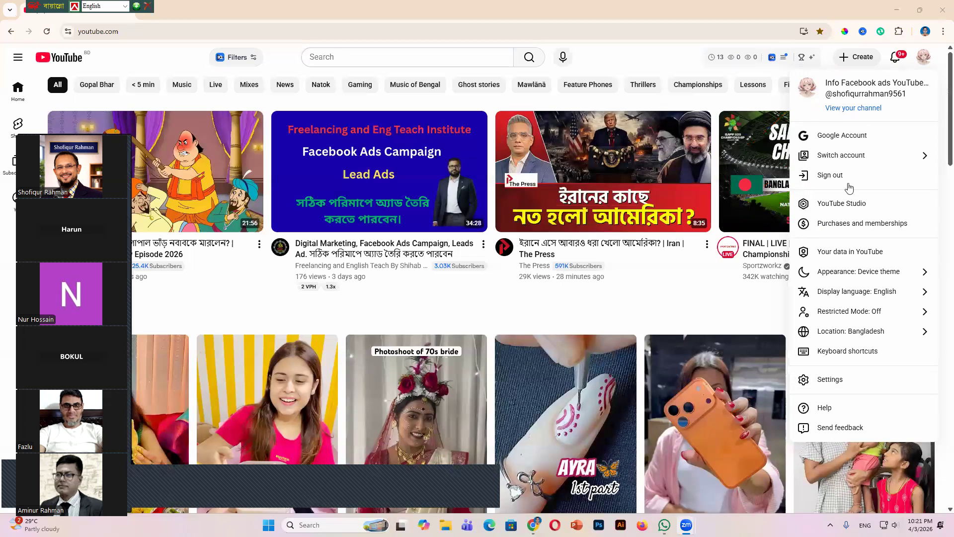
# Step: Capture the upper part of the account menu, mark View your channel with an arrow and a rectangle, and discard the capture
pyautogui.click(830, 525)
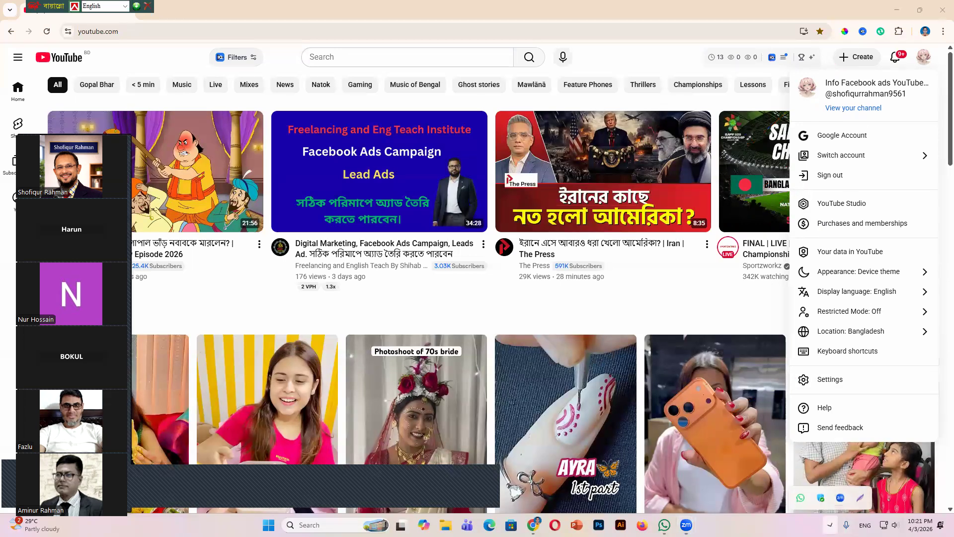
pyautogui.click(859, 495)
pyautogui.moveTo(794, 50)
pyautogui.mouseDown()
pyautogui.moveTo(832, 229)
pyautogui.moveTo(945, 229)
pyautogui.mouseUp()
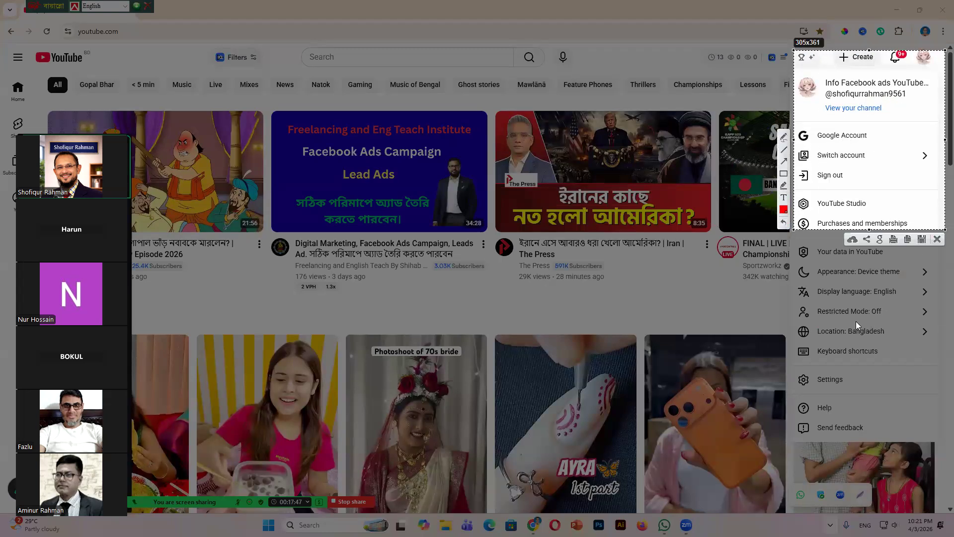
pyautogui.click(784, 161)
pyautogui.moveTo(704, 227); pyautogui.dragTo(822, 115)
pyautogui.moveTo(819, 100)
pyautogui.mouseDown()
pyautogui.moveTo(855, 119)
pyautogui.moveTo(889, 120)
pyautogui.mouseUp()
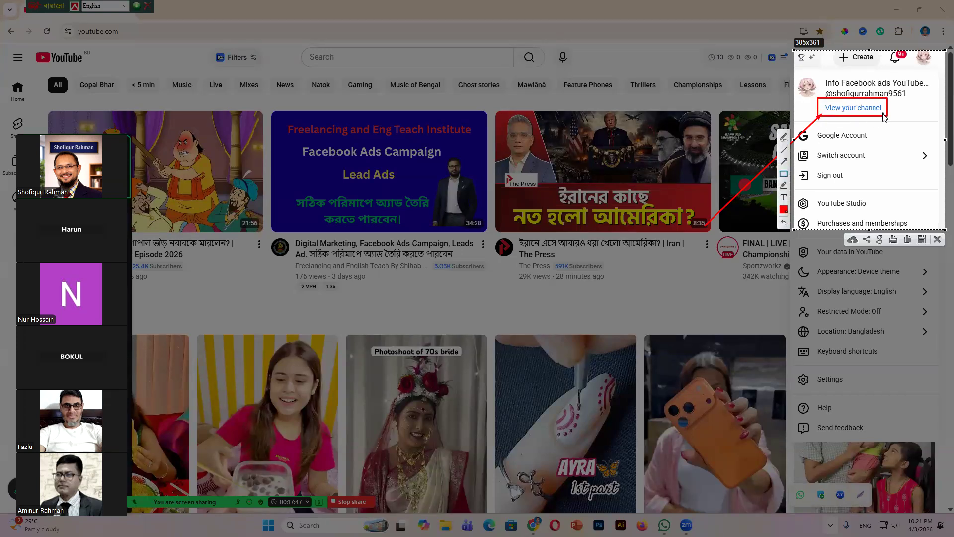
pyautogui.click(937, 239)
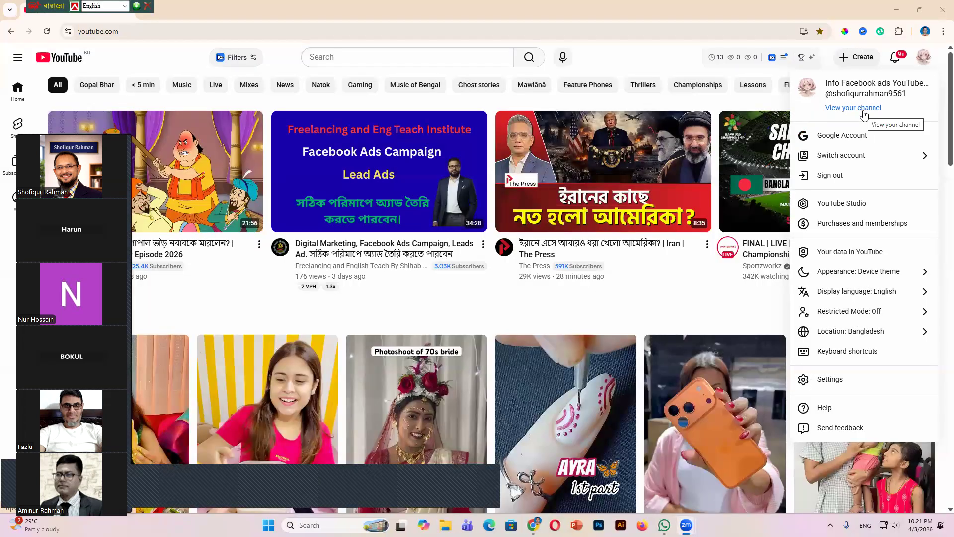
# Step: Go to the account's own channel page
pyautogui.click(865, 116)
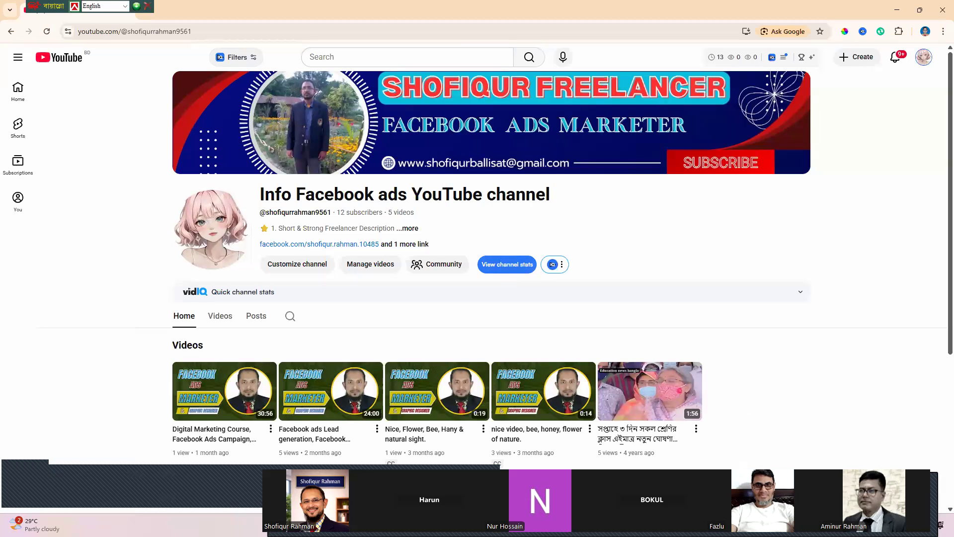
# Step: Capture the channel header, point arrows at Customize channel and Manage videos, and discard the capture
pyautogui.click(830, 525)
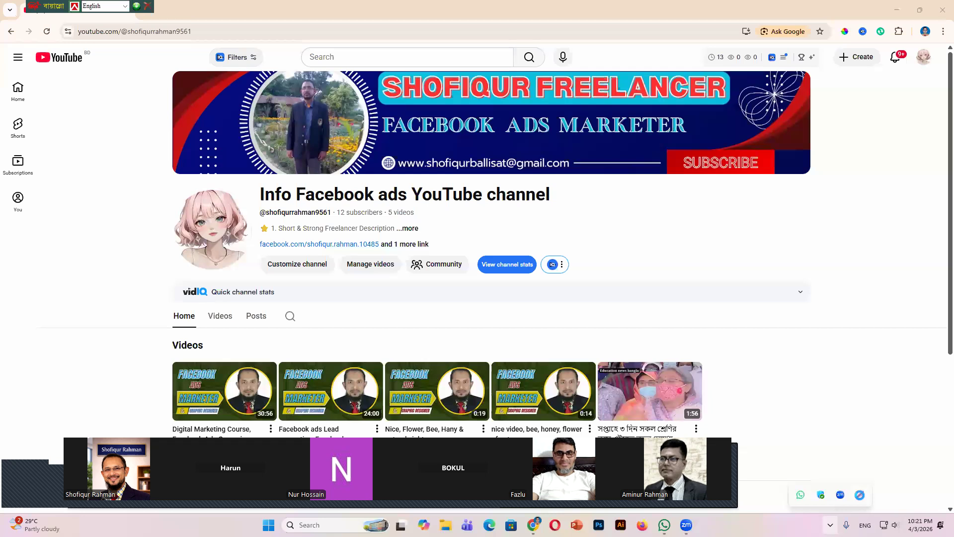
pyautogui.click(859, 494)
pyautogui.moveTo(146, 170)
pyautogui.mouseDown()
pyautogui.moveTo(421, 302)
pyautogui.moveTo(610, 299)
pyautogui.mouseUp()
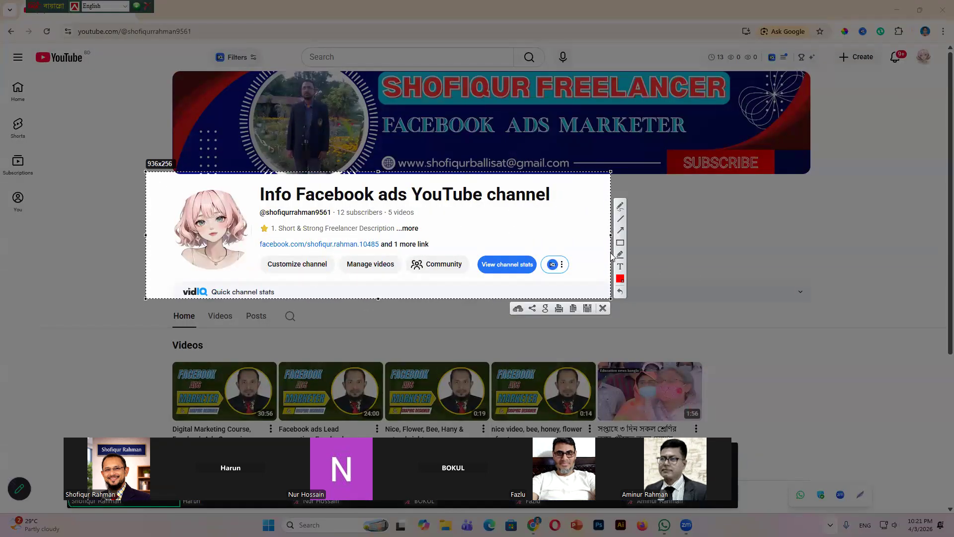
pyautogui.moveTo(164, 329); pyautogui.dragTo(272, 277)
pyautogui.moveTo(505, 330)
pyautogui.mouseDown()
pyautogui.moveTo(417, 300)
pyautogui.moveTo(383, 275)
pyautogui.mouseUp()
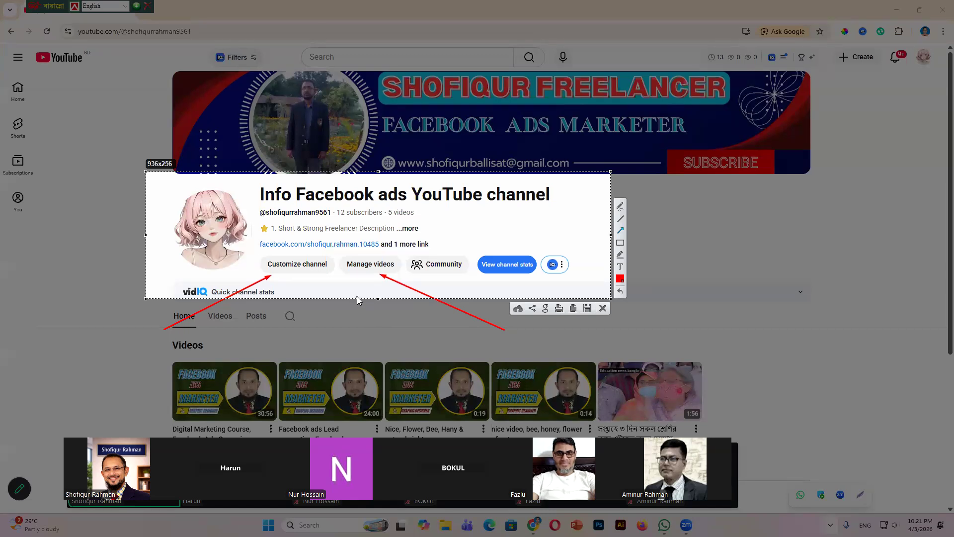
pyautogui.click(603, 309)
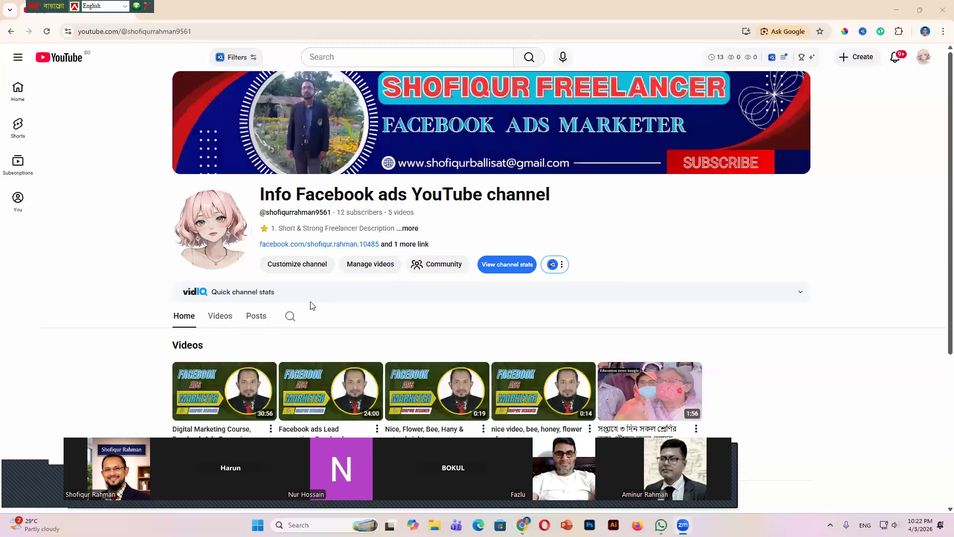
# Step: Open the customization page for the channel
pyautogui.click(313, 267)
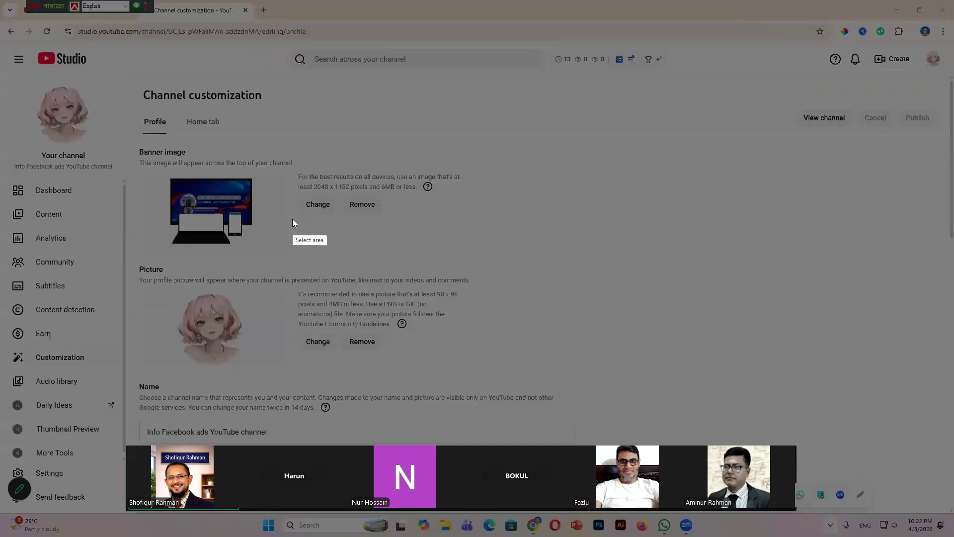
# Step: Capture the channel's profile settings, outline the Banner image and Picture headings with rectangles, and discard the capture
pyautogui.moveTo(119, 135); pyautogui.dragTo(488, 404)
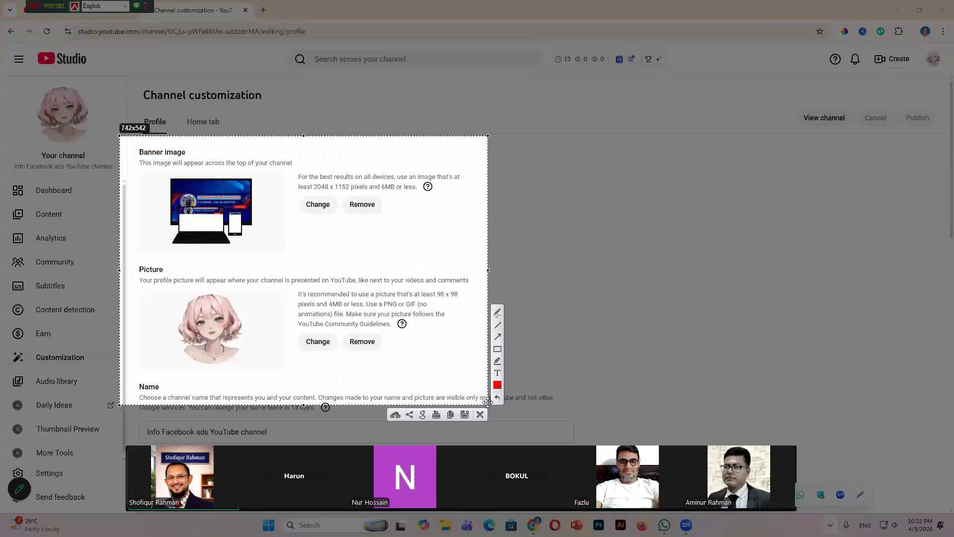
pyautogui.click(498, 350)
pyautogui.moveTo(130, 142); pyautogui.dragTo(193, 161)
pyautogui.moveTo(132, 260); pyautogui.dragTo(196, 280)
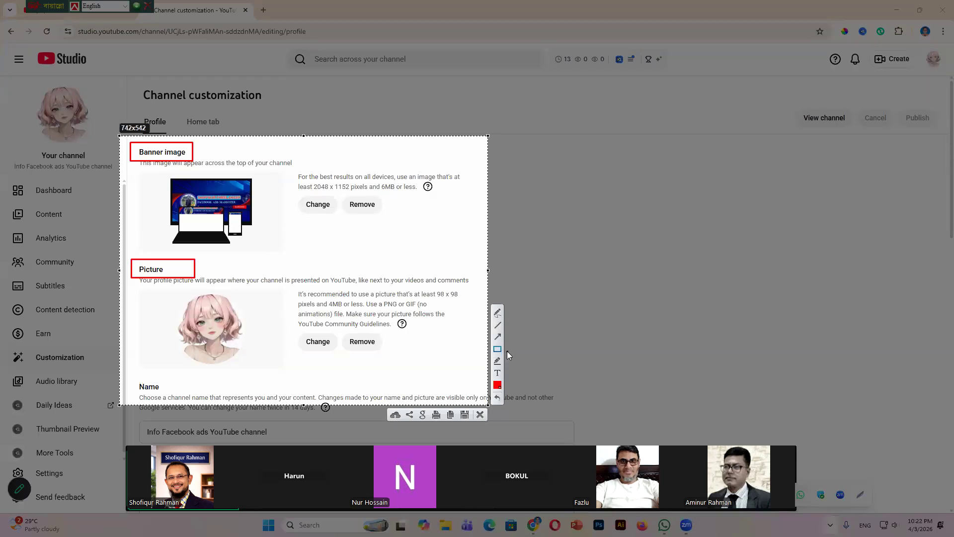
pyautogui.click(480, 415)
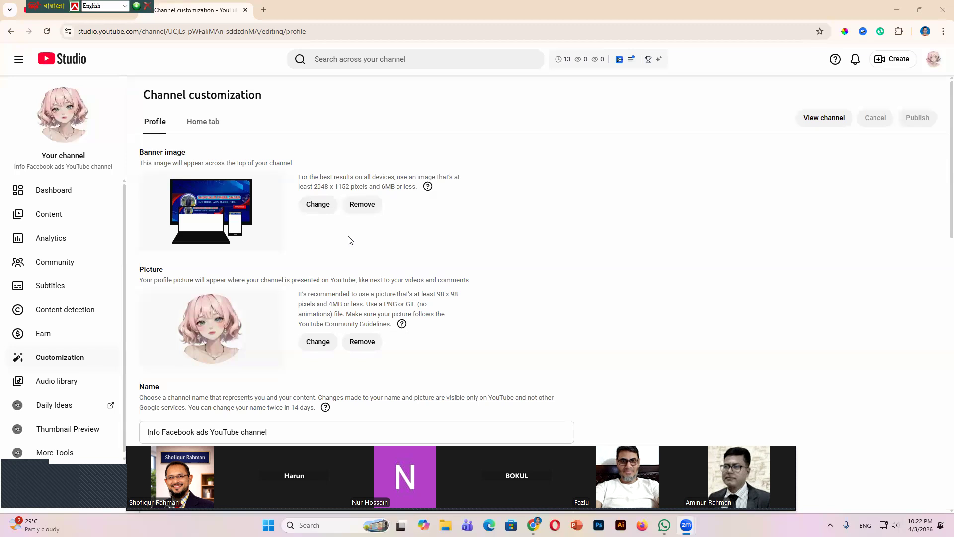
# Step: Remove the channel's current banner image and profile picture
pyautogui.click(363, 206)
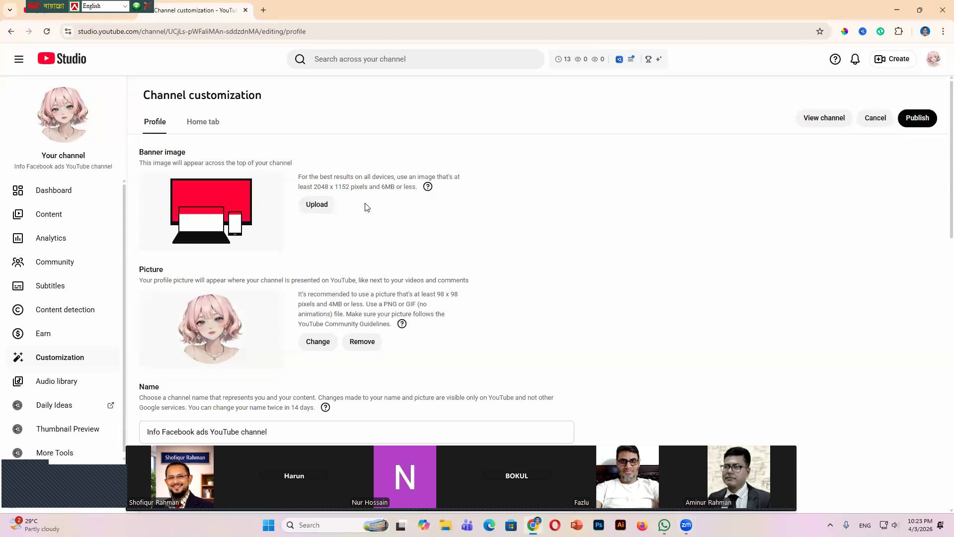
pyautogui.click(368, 341)
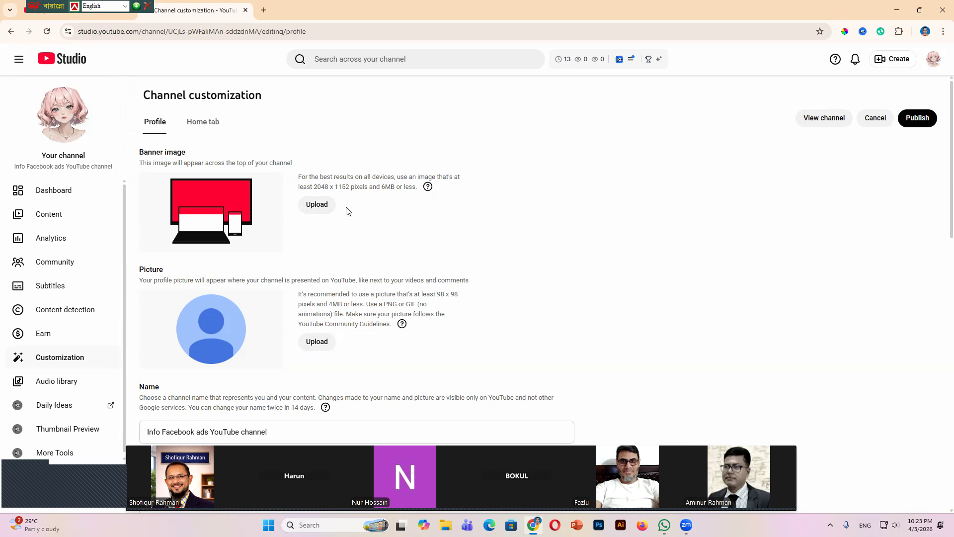
# Step: Open canva.com in a new browser tab
pyautogui.click(264, 11)
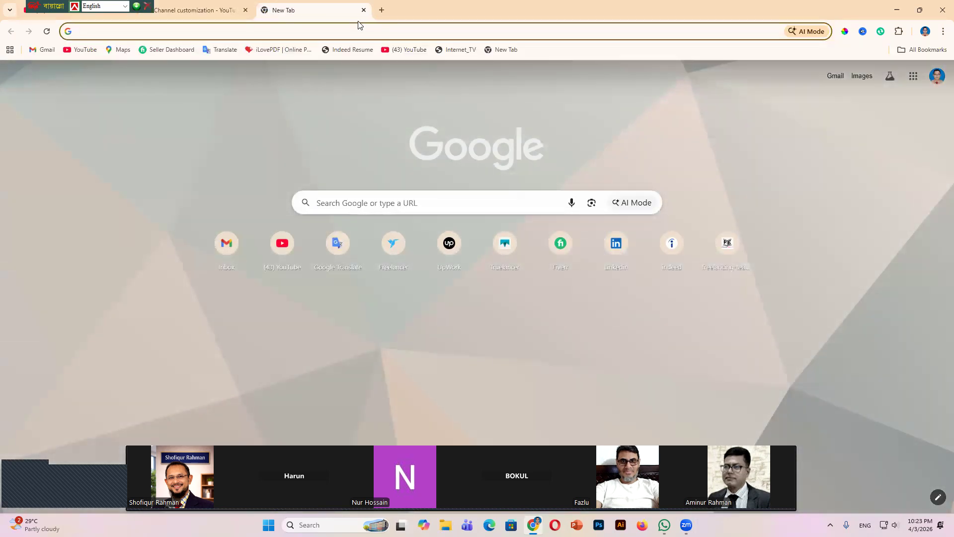
pyautogui.click(346, 31)
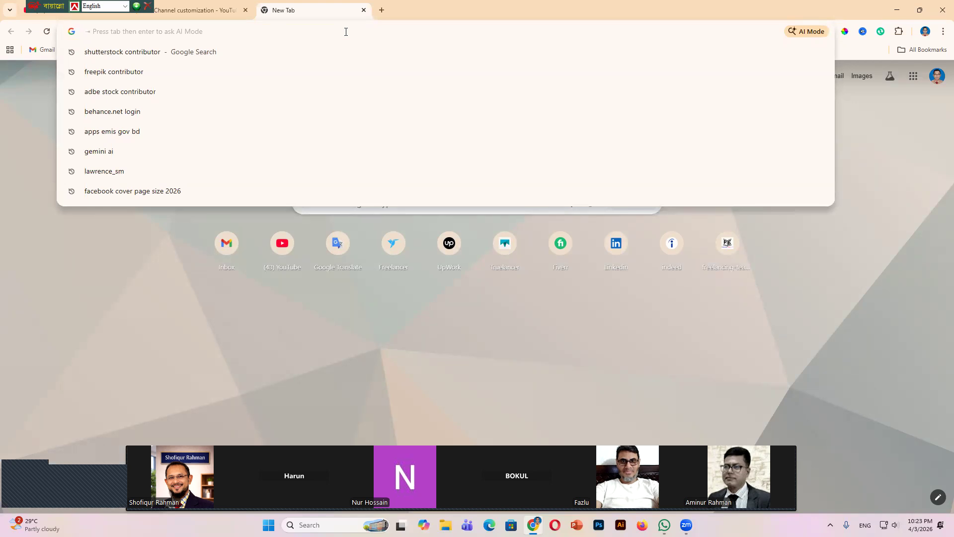
pyautogui.write('canva.com')
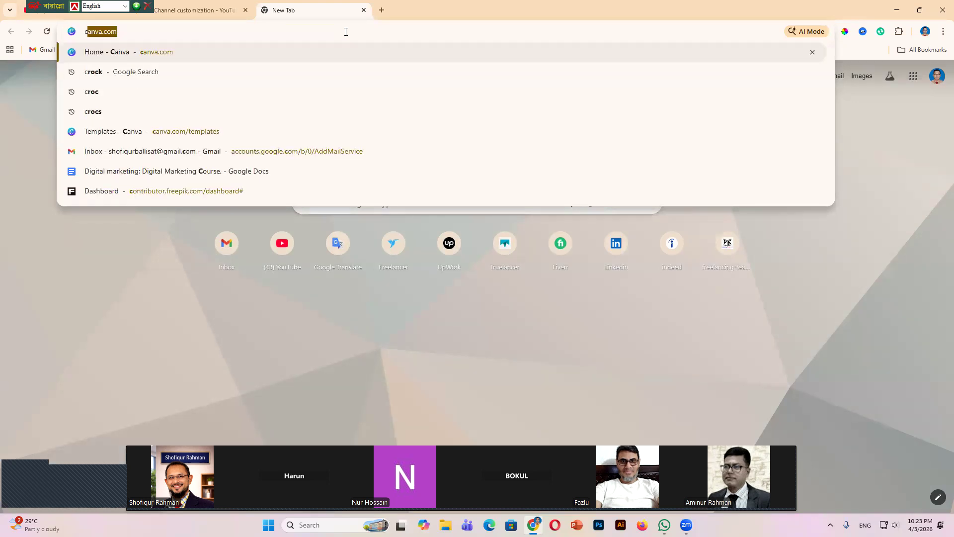
pyautogui.press('Return')
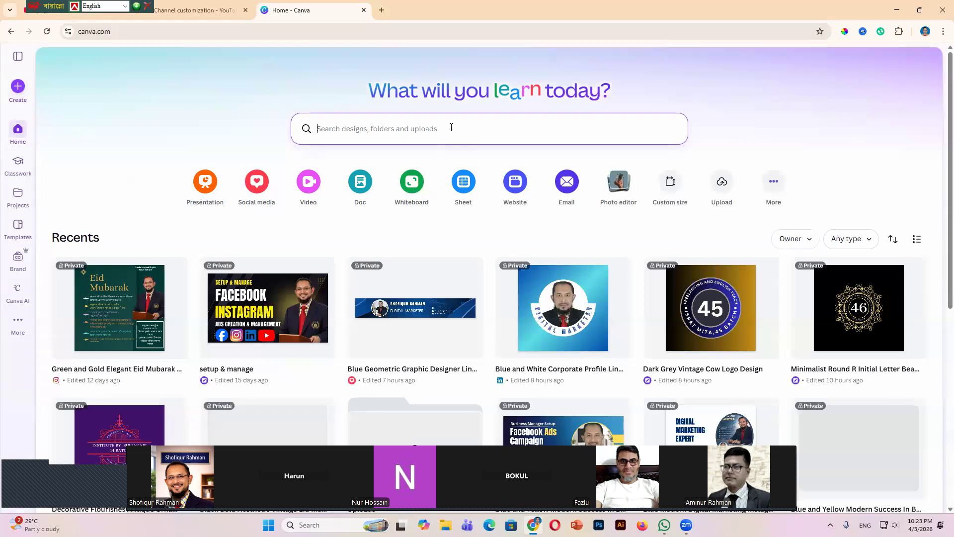
# Step: Search the Canva templates for "youtube banner" and browse the banner designs
pyautogui.click(18, 229)
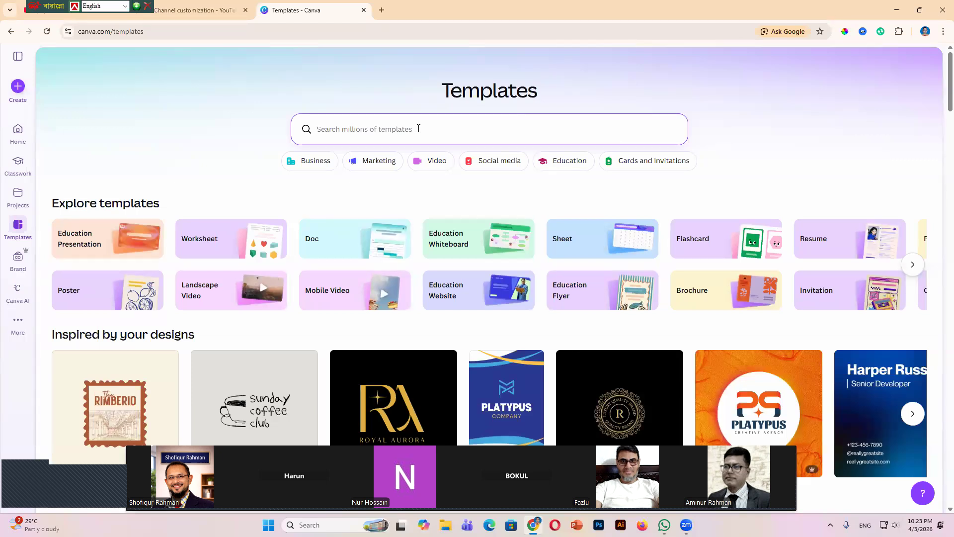
pyautogui.write('y')
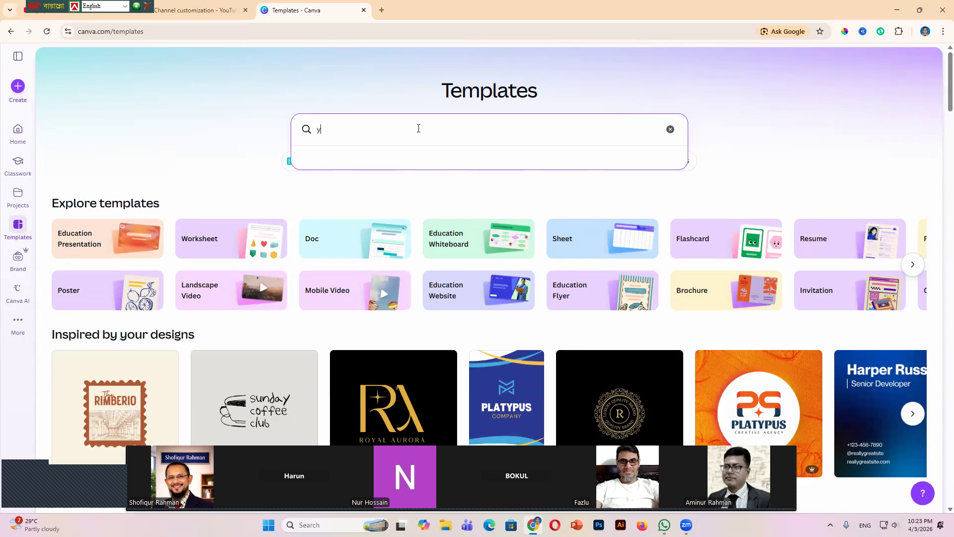
pyautogui.write('outube')
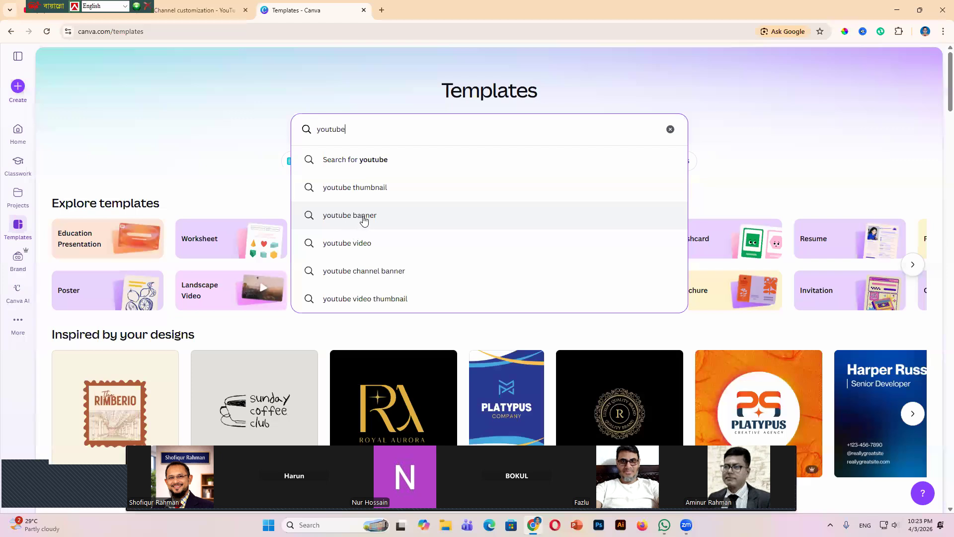
pyautogui.click(364, 220)
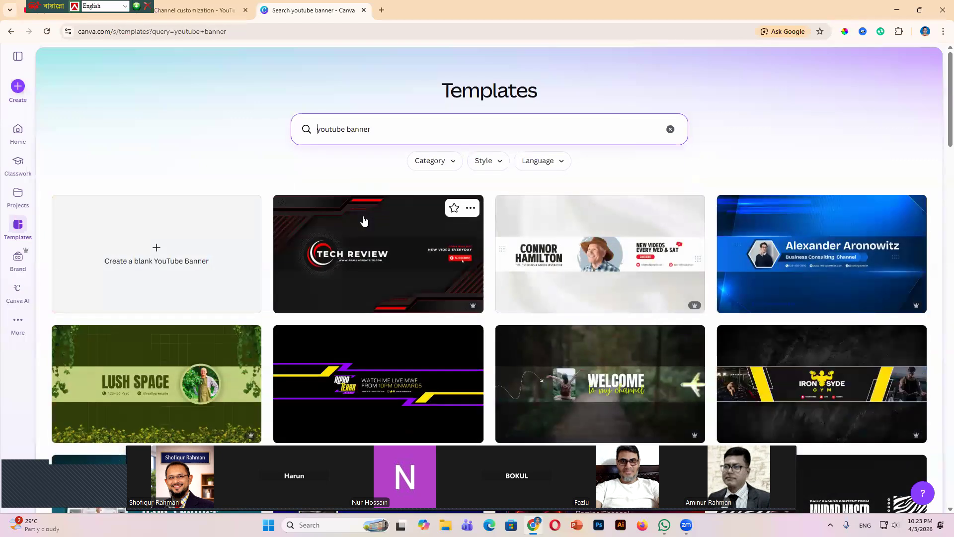
pyautogui.scroll(-3, 616, 323)
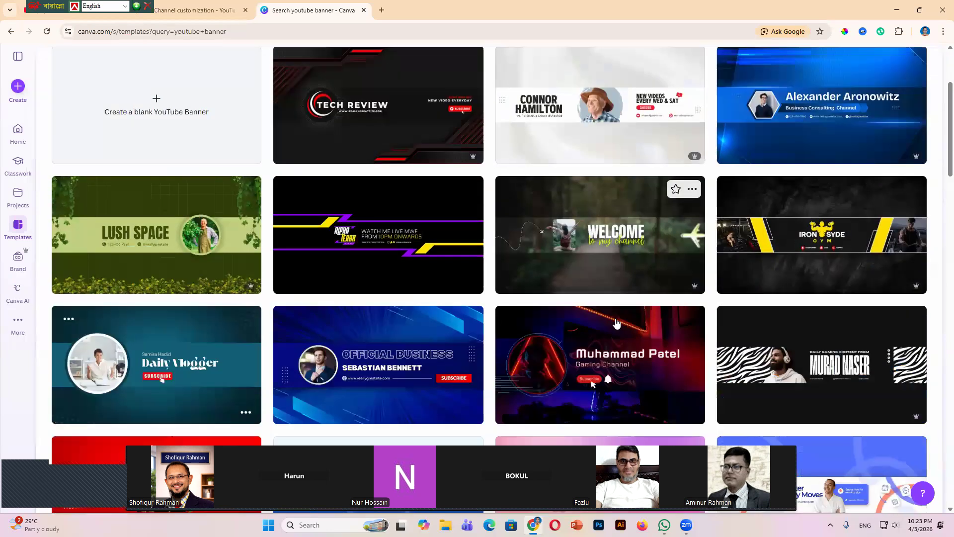
pyautogui.scroll(-5, 617, 323)
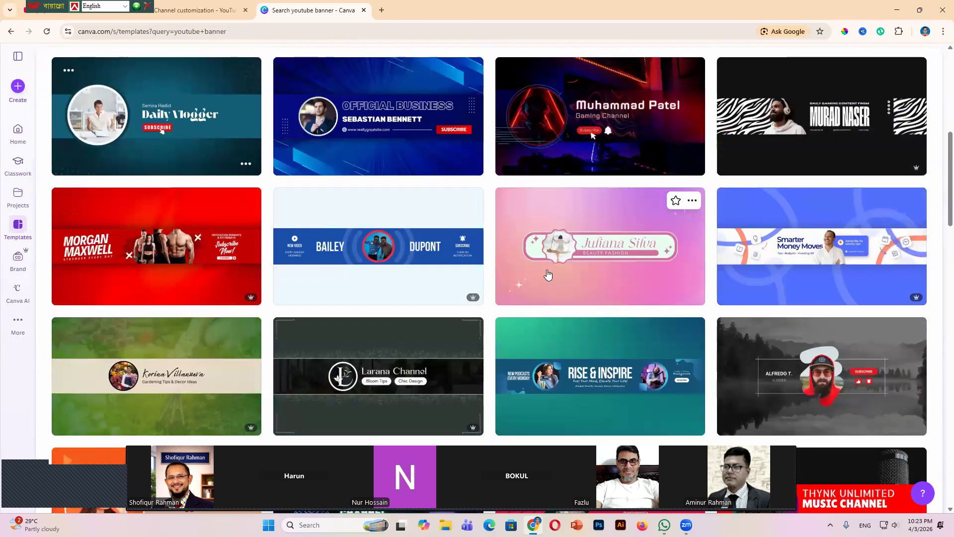
pyautogui.scroll(4, 548, 275)
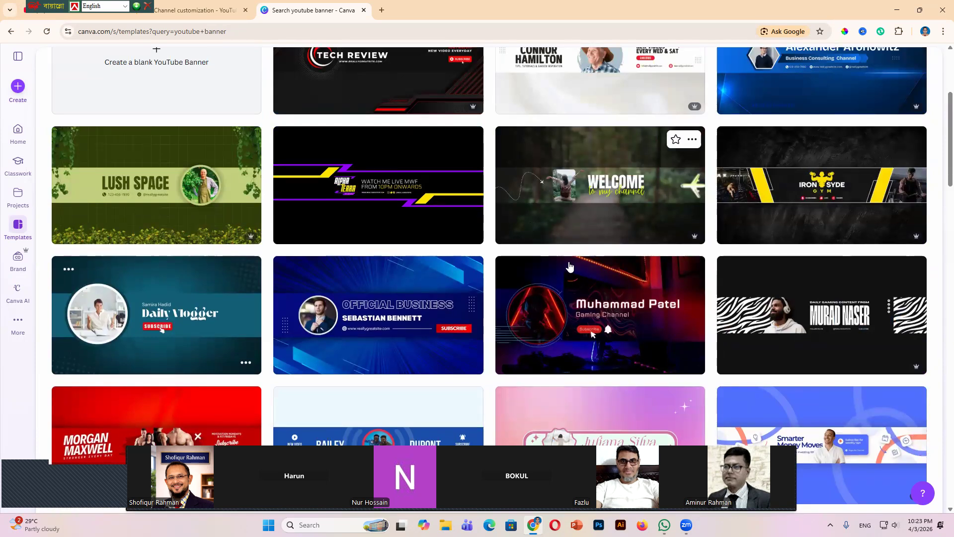
pyautogui.scroll(-3, 557, 266)
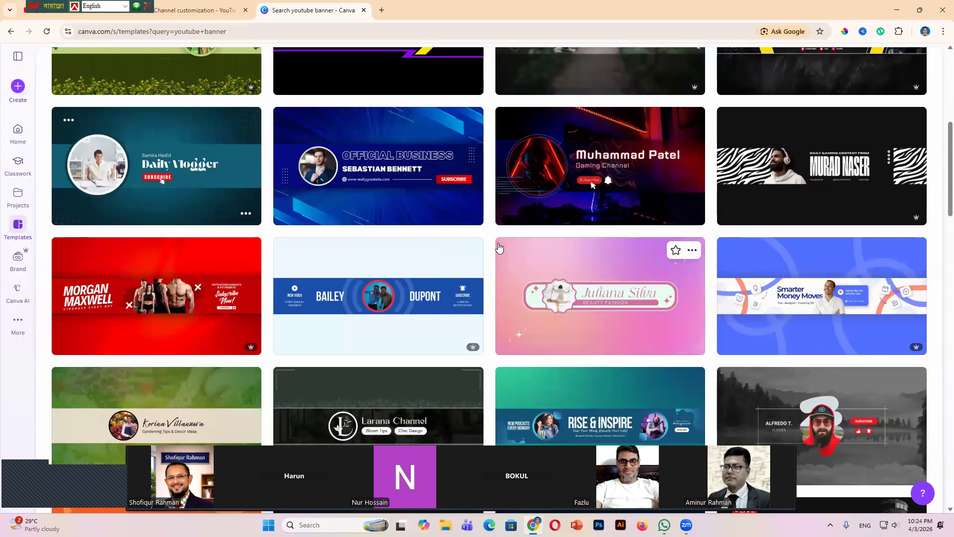
pyautogui.scroll(2, 500, 244)
pyautogui.scroll(5, 557, 219)
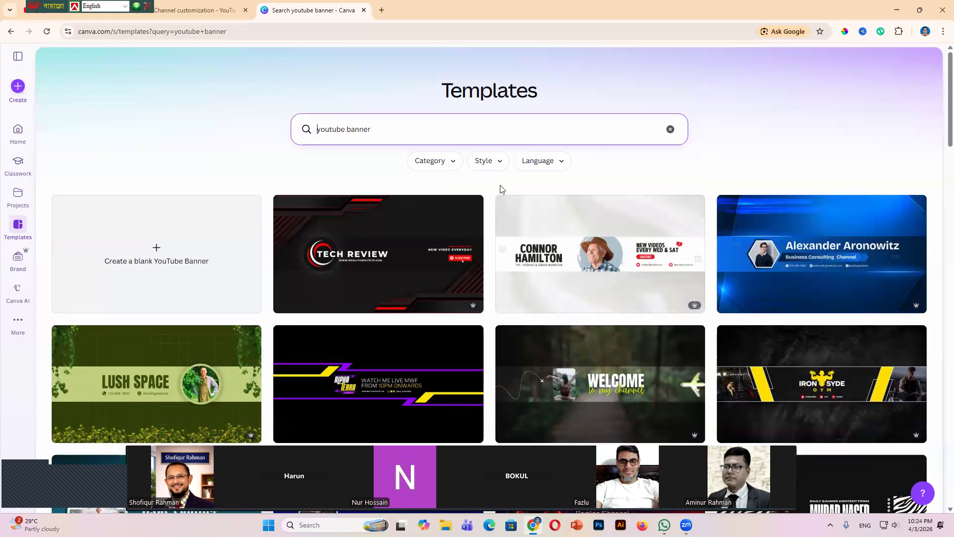
# Step: Back in YouTube Studio, upload Blue Modern Business Youtube Banner (3) from Downloads as the channel's banner image and publish it
pyautogui.click(184, 10)
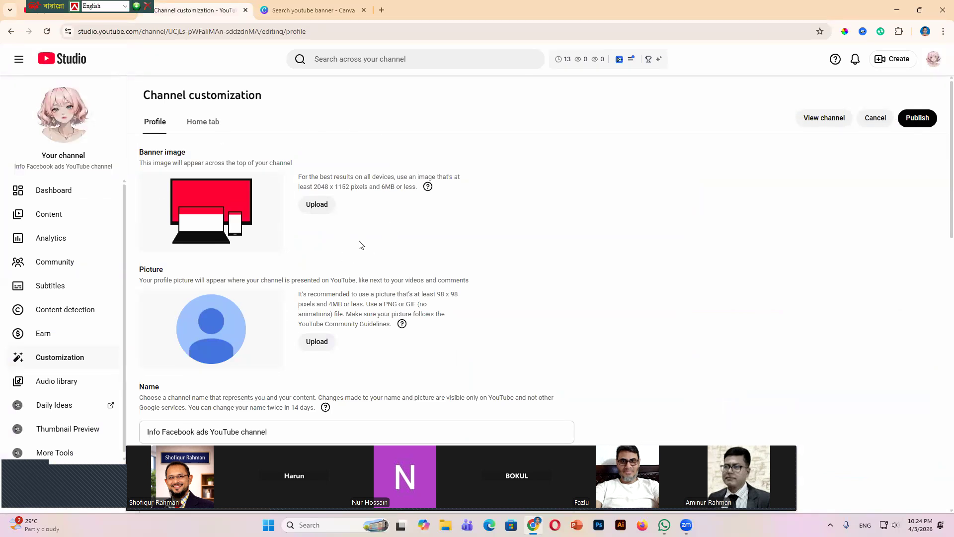
pyautogui.click(317, 205)
pyautogui.click(321, 208)
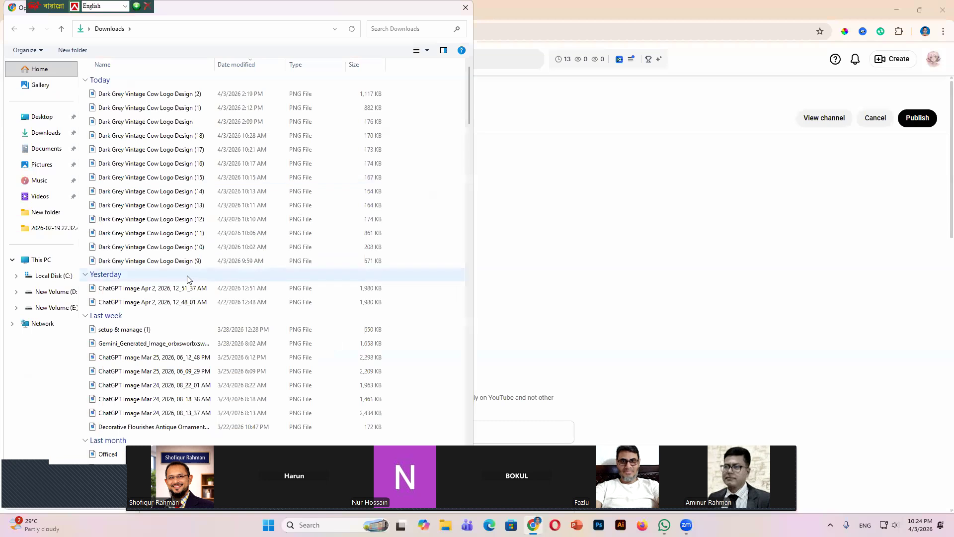
pyautogui.scroll(-12, 172, 299)
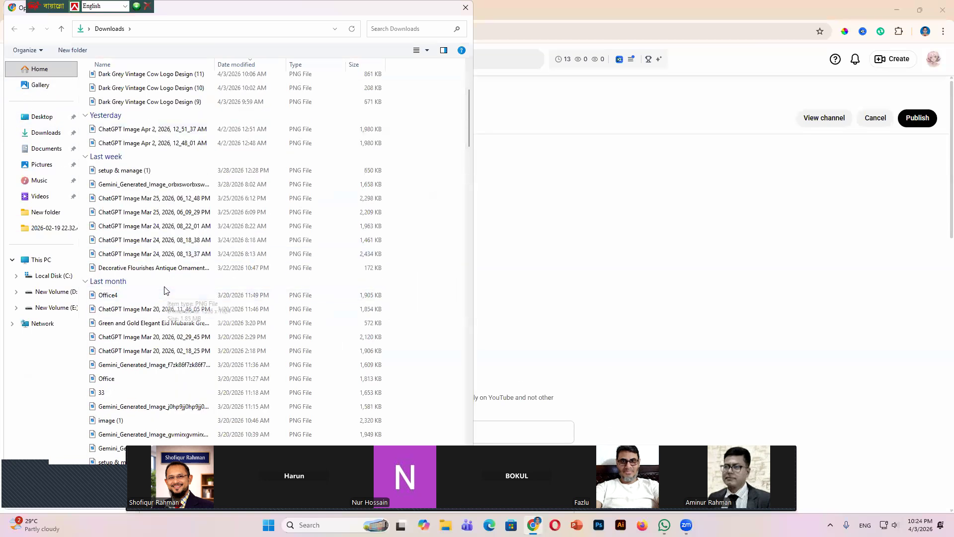
pyautogui.scroll(-3, 166, 288)
pyautogui.scroll(-15, 166, 291)
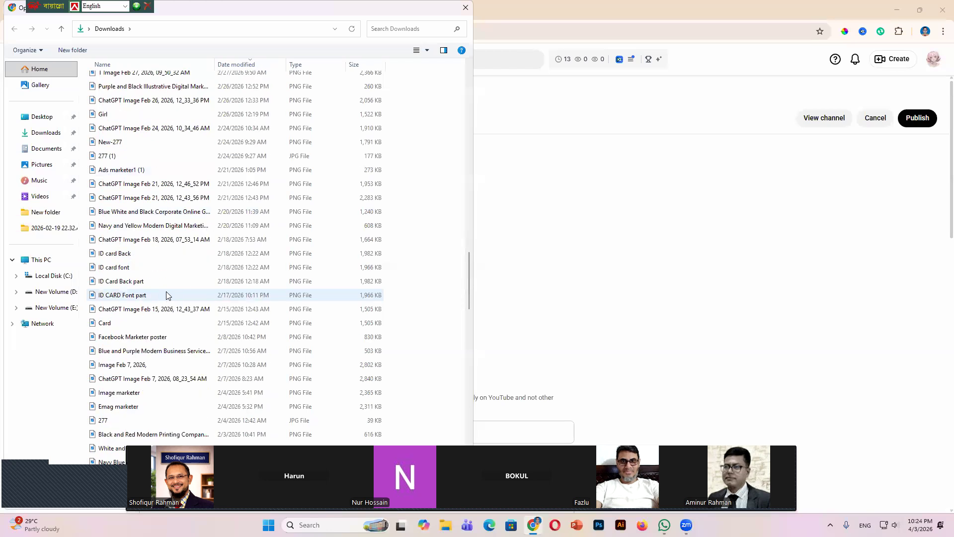
pyautogui.scroll(-9, 159, 293)
pyautogui.scroll(-2, 151, 289)
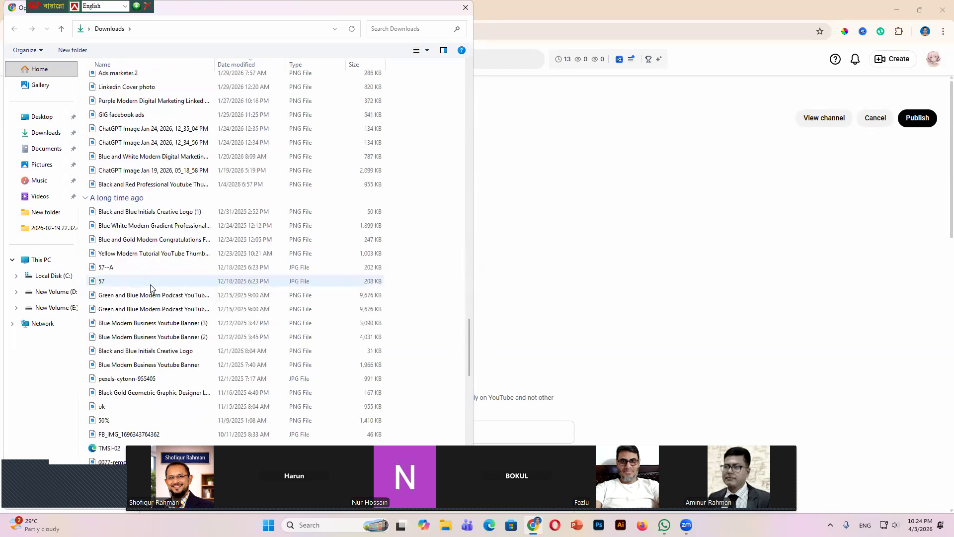
pyautogui.click(172, 323)
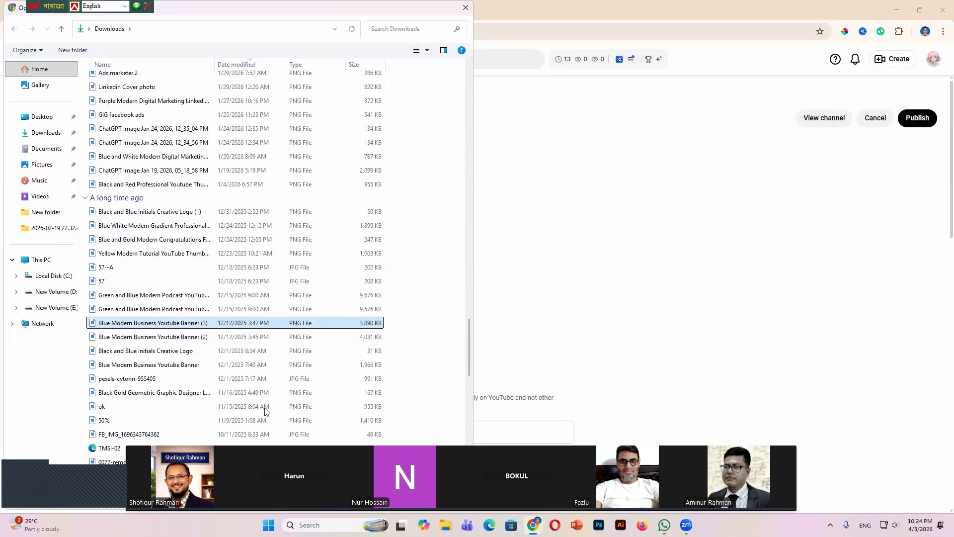
pyautogui.moveTo(465, 475); pyautogui.dragTo(600, 396)
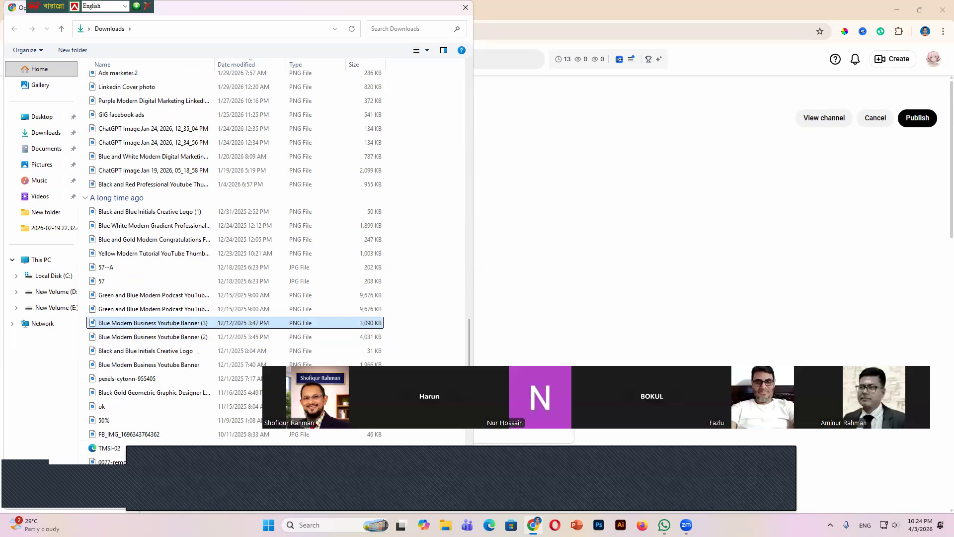
pyautogui.click(390, 495)
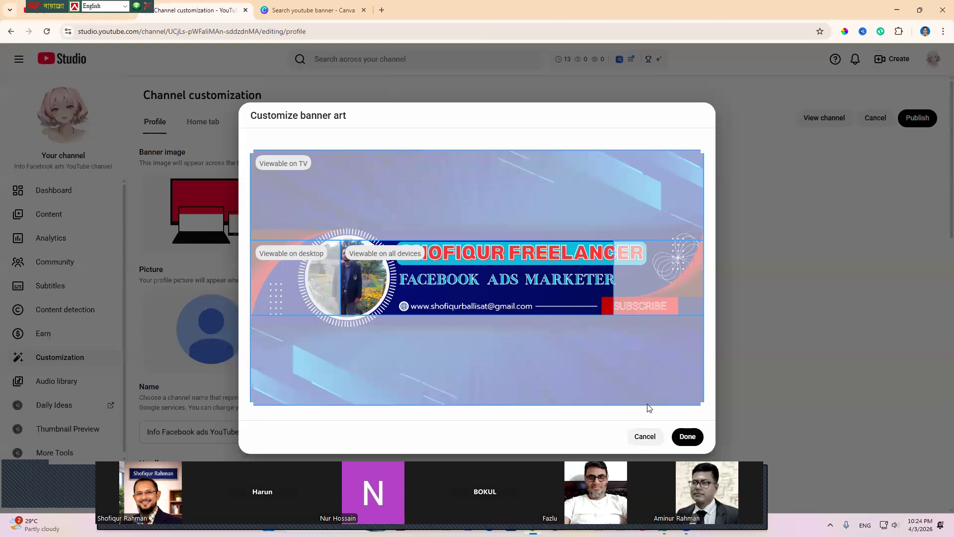
pyautogui.click(689, 437)
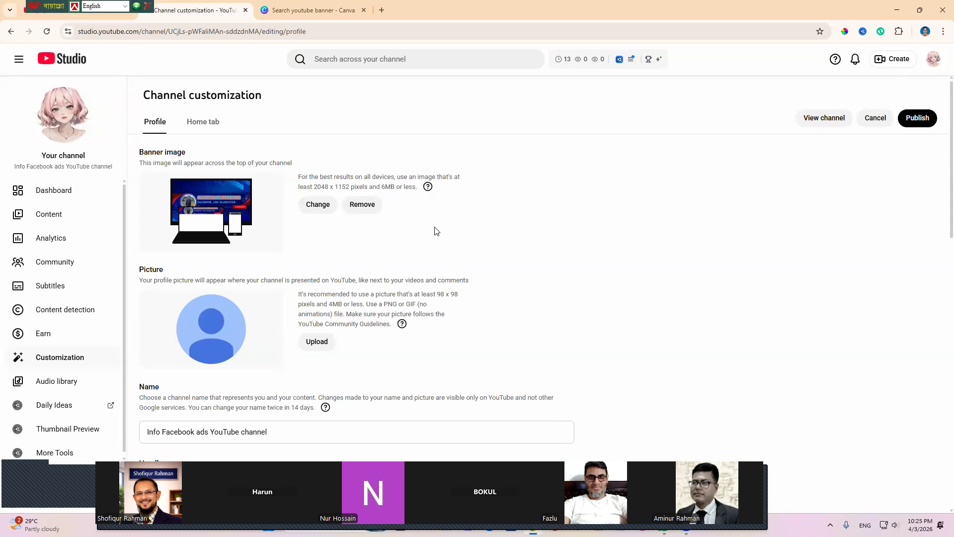
pyautogui.click(917, 123)
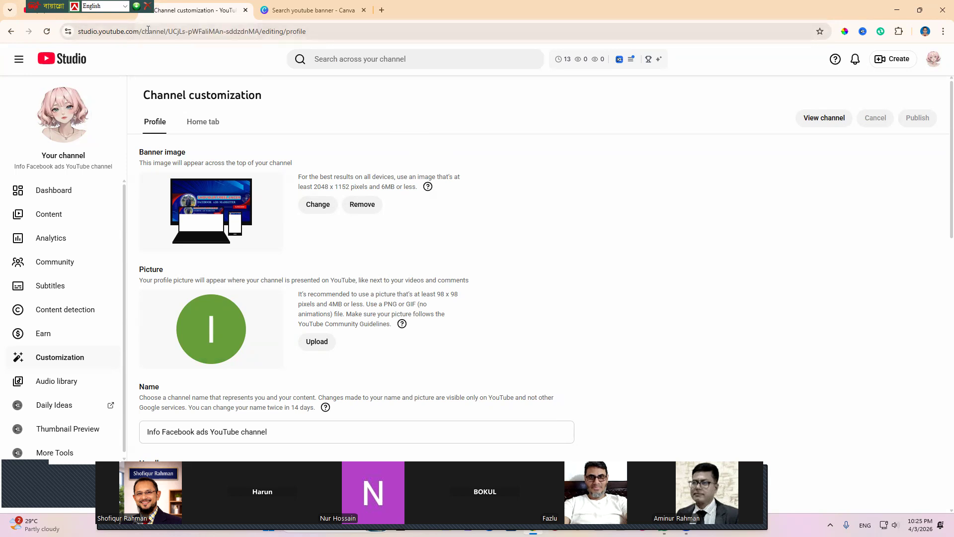
# Step: Check the banner on the channel's public page
pyautogui.moveTo(57, 6); pyautogui.dragTo(504, 6)
pyautogui.click(75, 10)
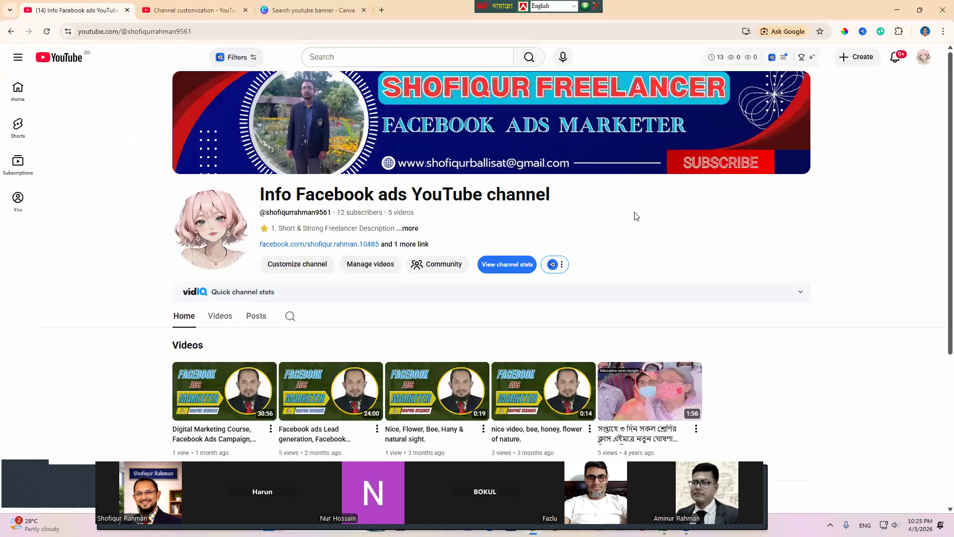
pyautogui.moveTo(543, 130)
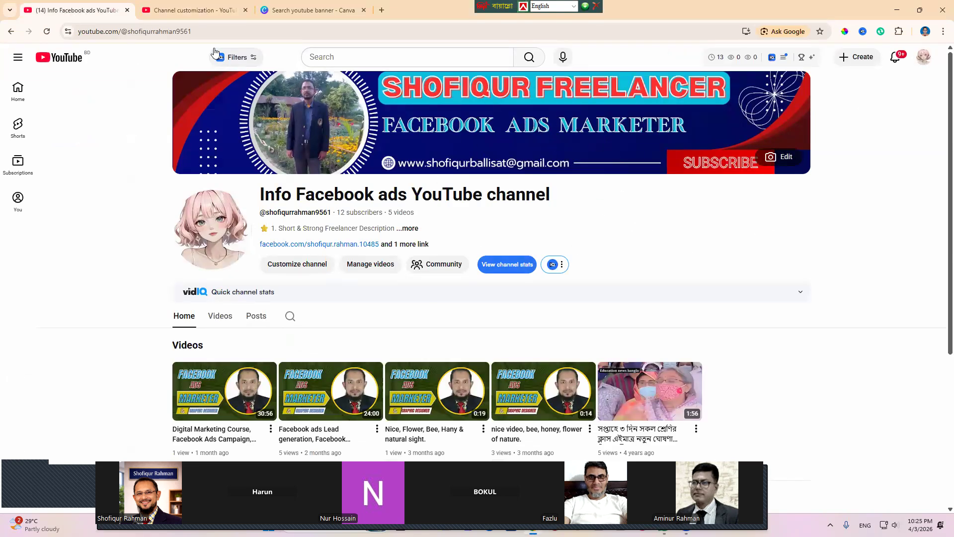
# Step: Upload the JPG file 277 (1) from Downloads as the channel's profile picture in the customization settings and publish it
pyautogui.click(204, 12)
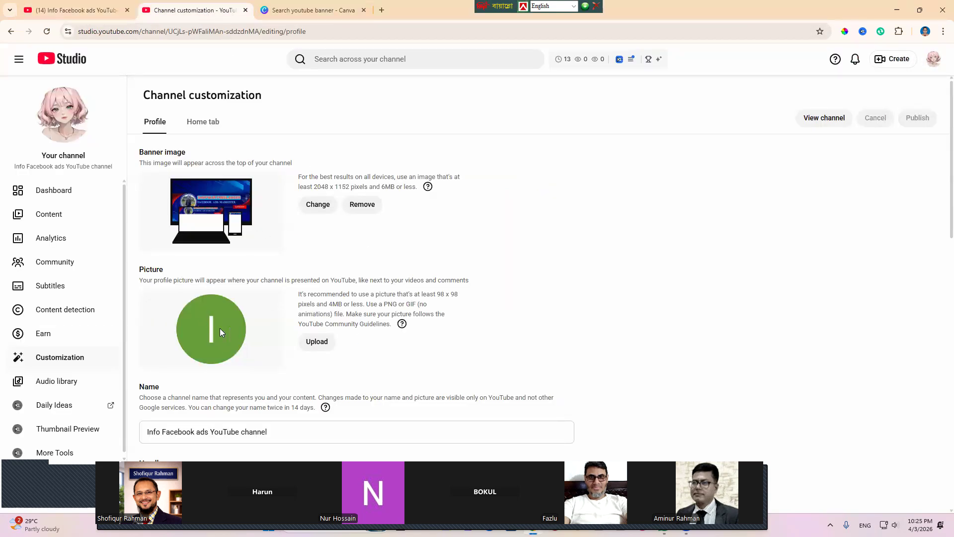
pyautogui.click(328, 348)
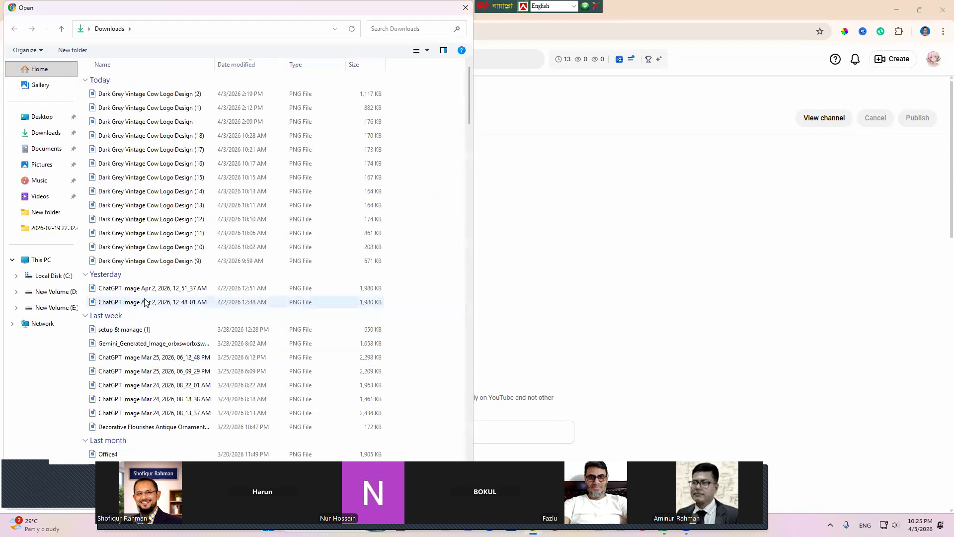
pyautogui.scroll(-12, 146, 302)
pyautogui.scroll(-9, 148, 311)
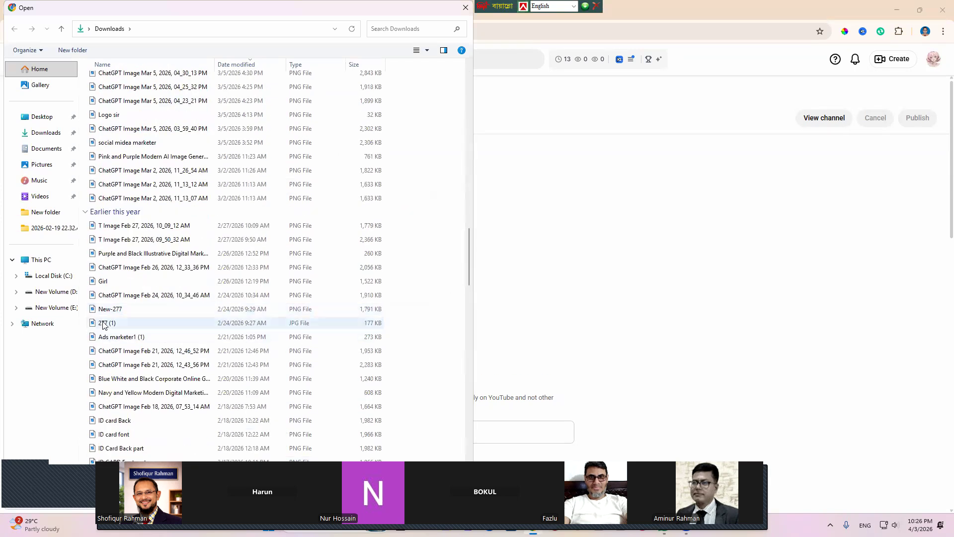
pyautogui.click(104, 324)
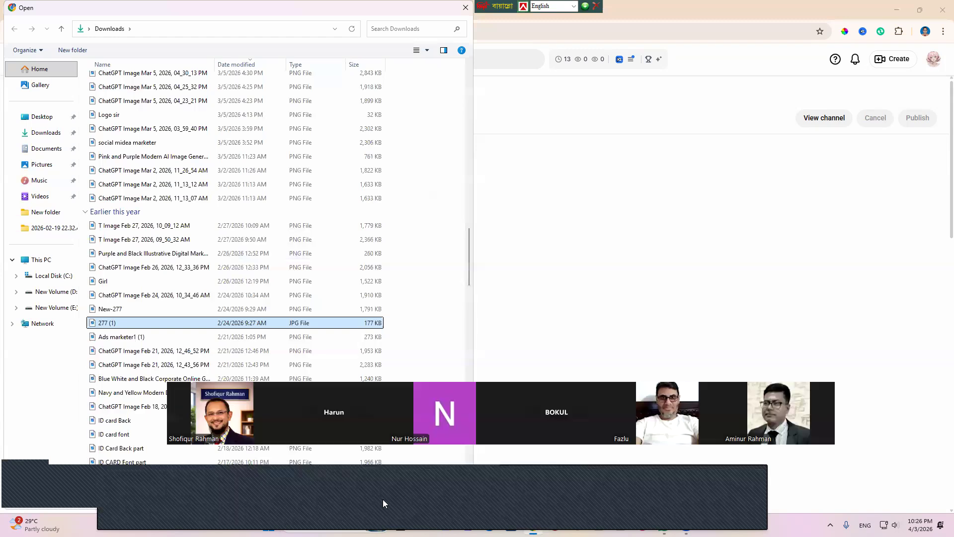
pyautogui.click(382, 499)
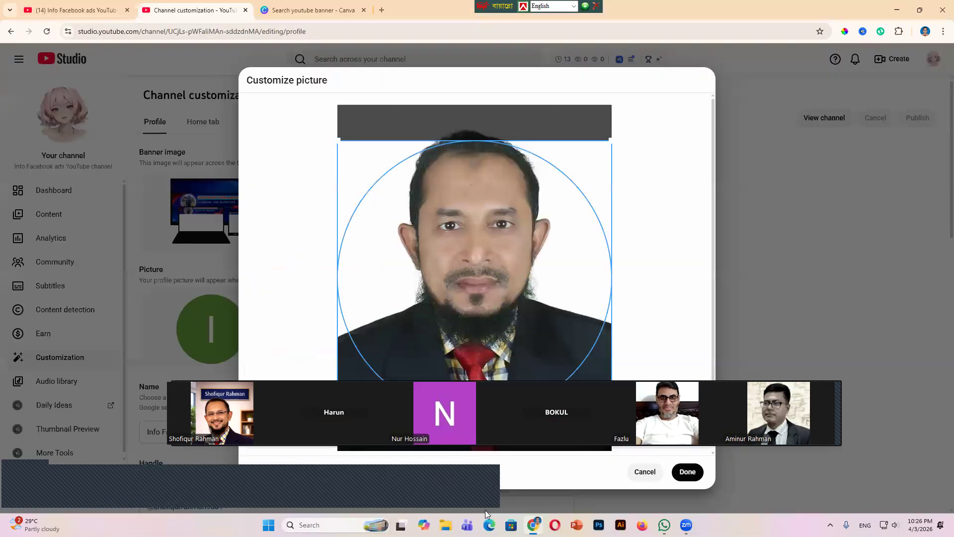
pyautogui.moveTo(565, 427); pyautogui.dragTo(486, 514)
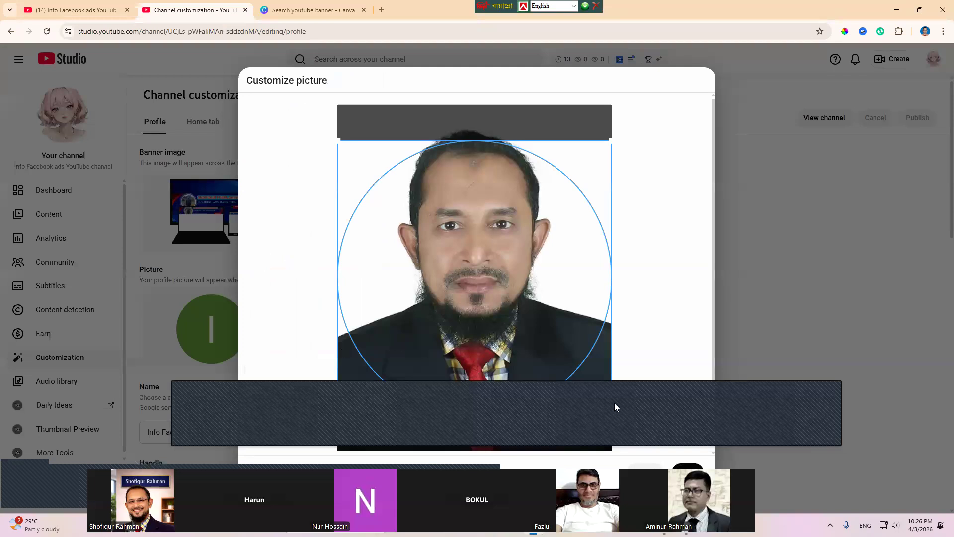
pyautogui.click(687, 467)
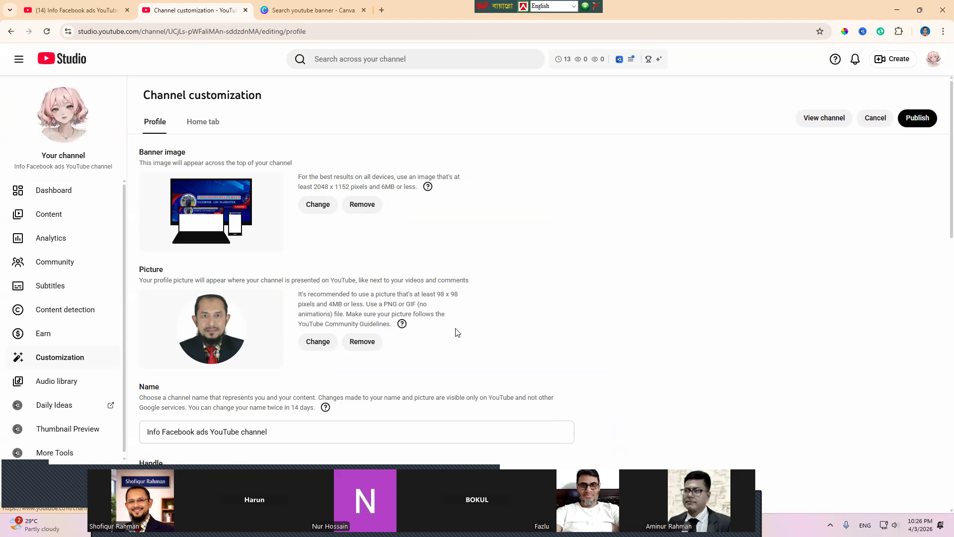
pyautogui.click(919, 124)
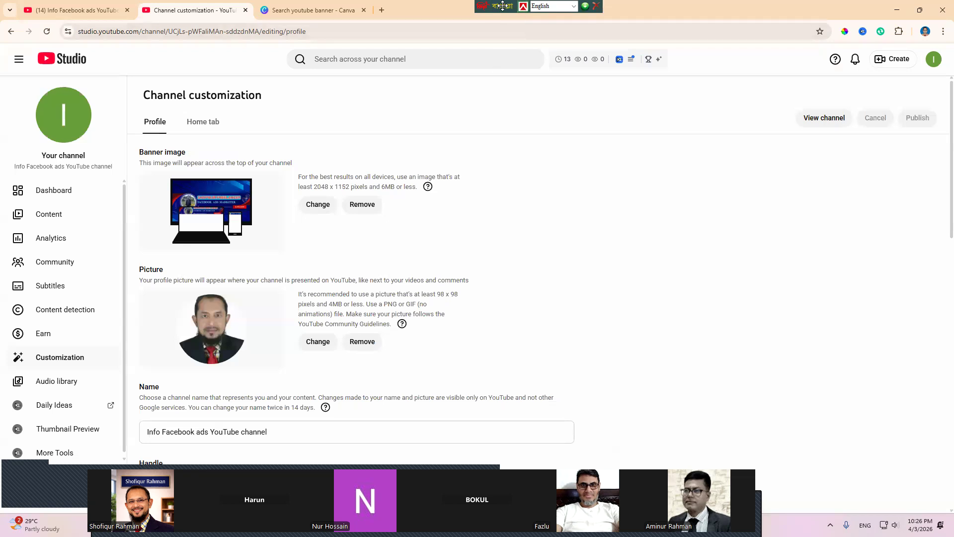
# Step: Compare the public channel page with the customization settings and look over the Name, Handle and Description fields
pyautogui.moveTo(503, 5); pyautogui.dragTo(786, 5)
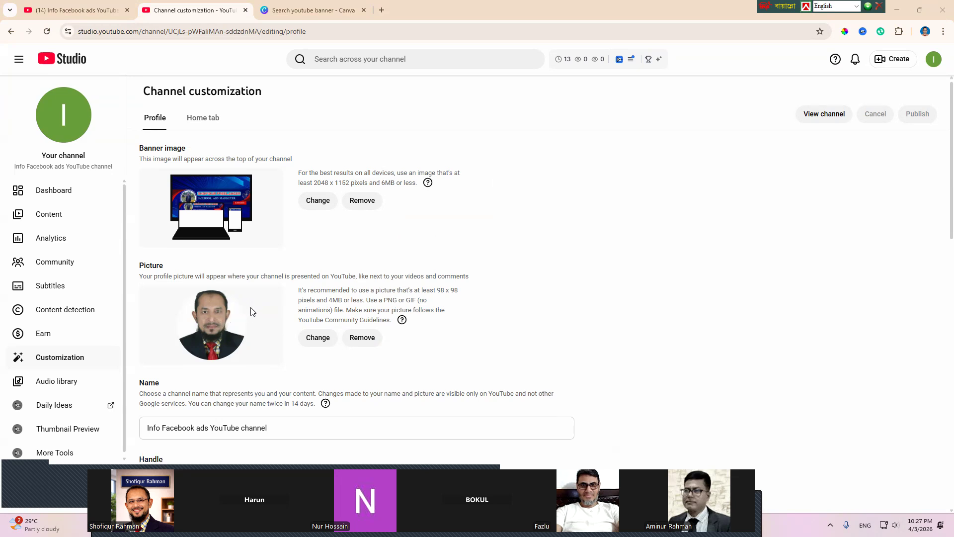
pyautogui.scroll(-4, 263, 303)
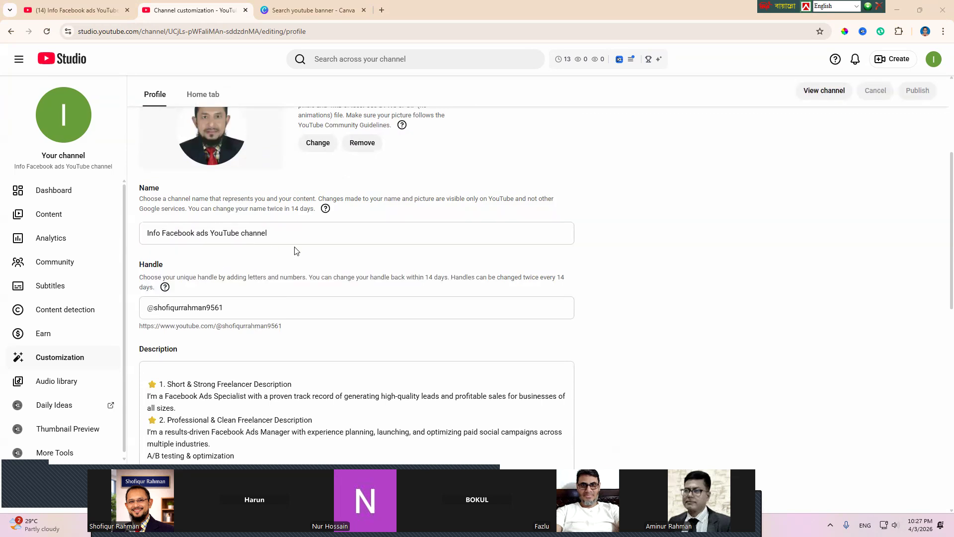
pyautogui.scroll(4, 304, 247)
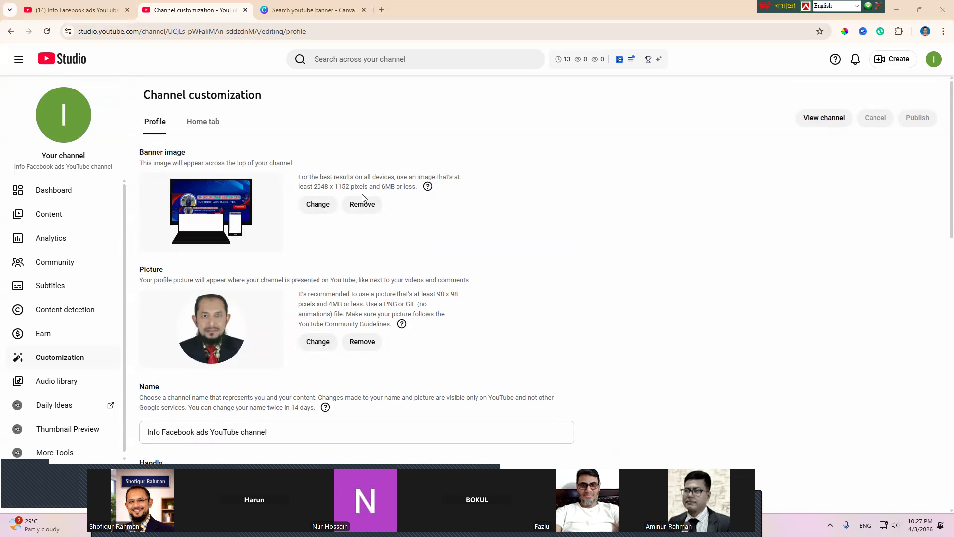
pyautogui.click(78, 11)
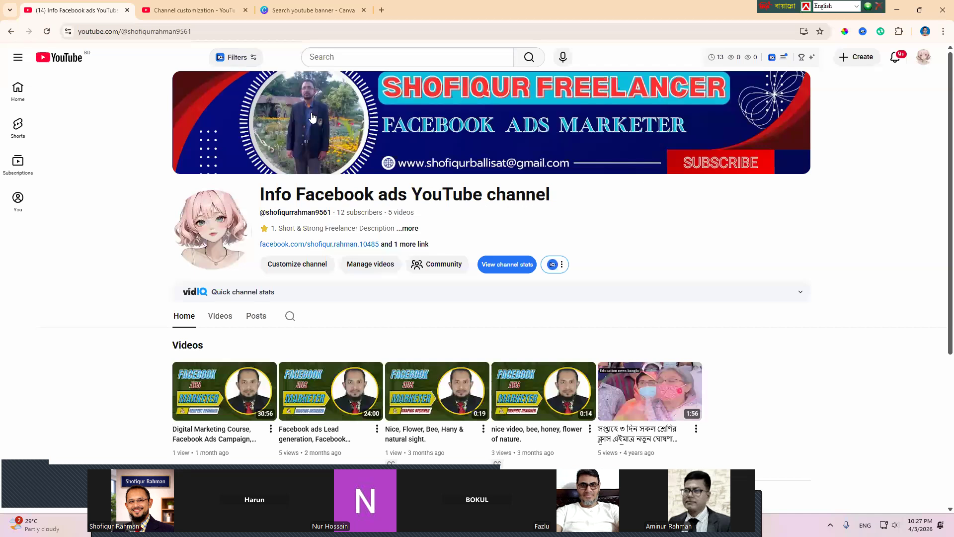
pyautogui.click(202, 13)
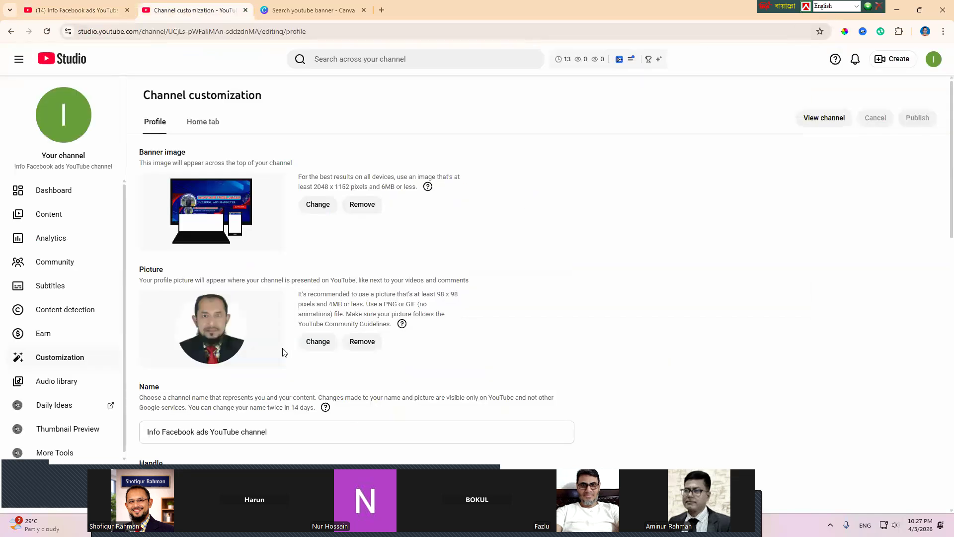
pyautogui.scroll(-3, 286, 353)
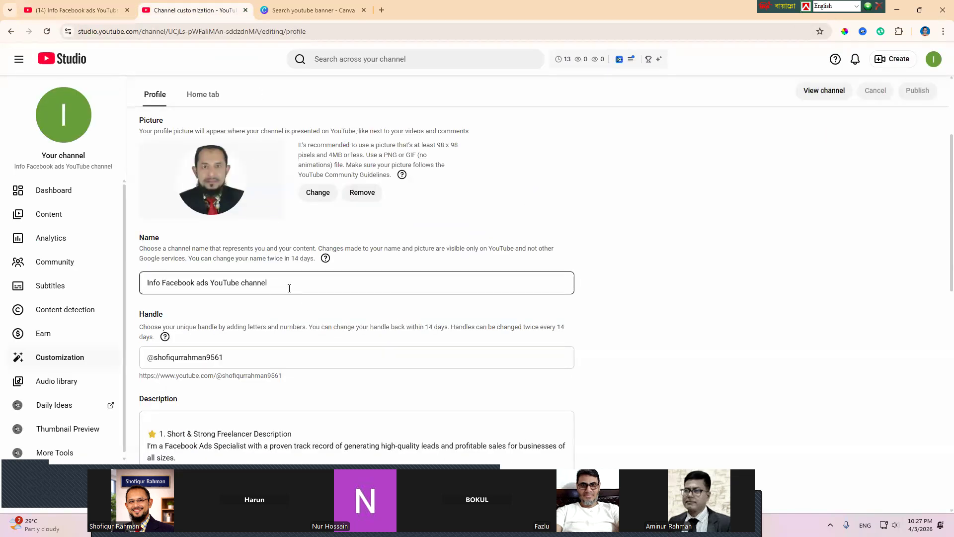
# Step: Review the channel's Name and Handle fields in the profile settings, highlighting the full channel name
pyautogui.click(273, 281)
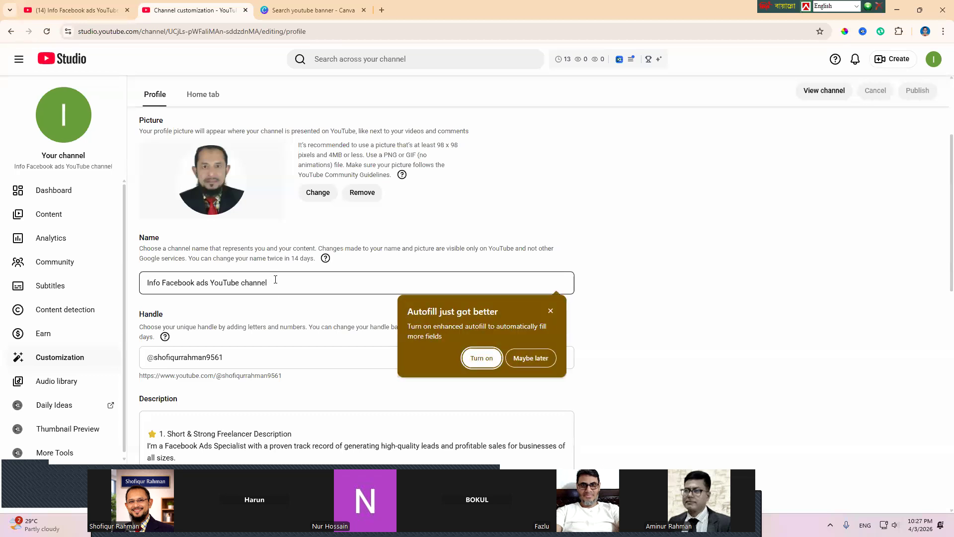
pyautogui.moveTo(271, 281); pyautogui.dragTo(168, 287)
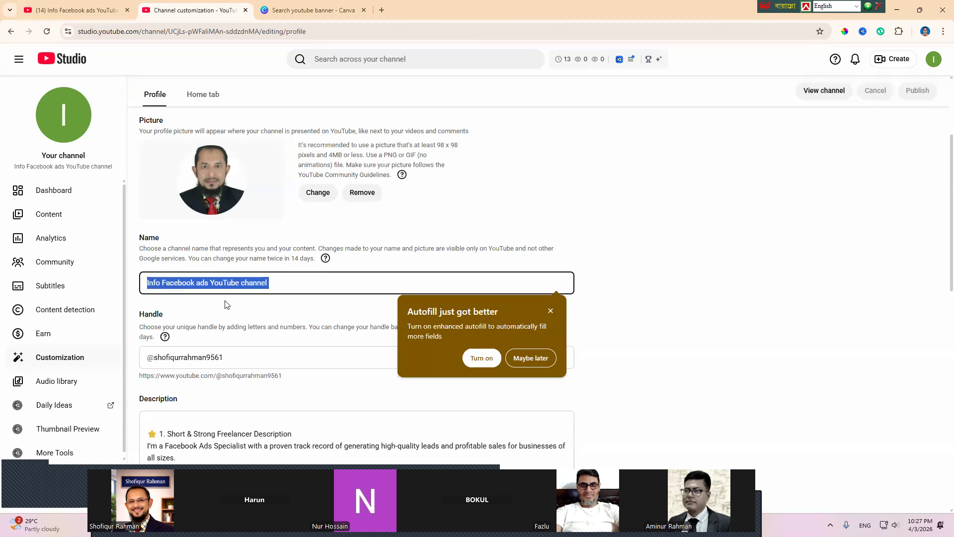
pyautogui.click(277, 282)
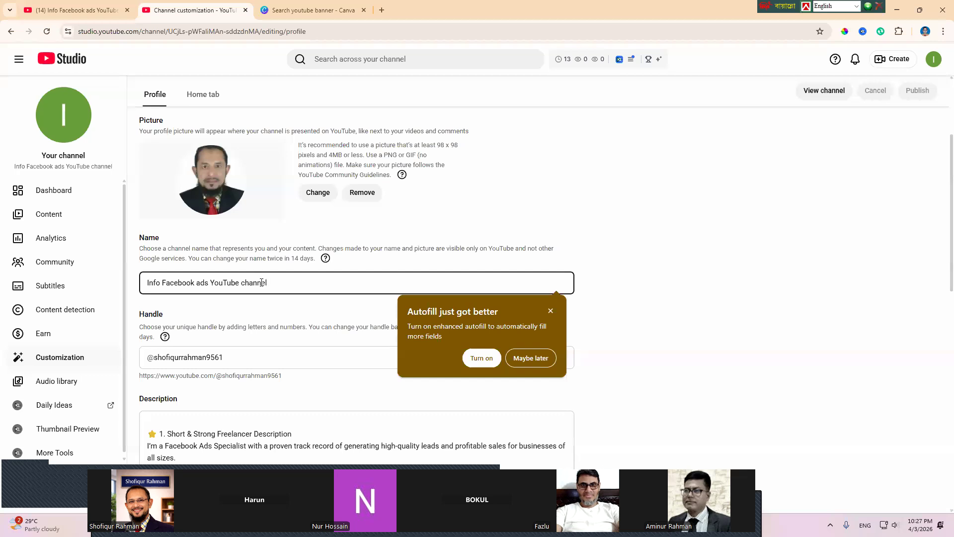
pyautogui.click(291, 304)
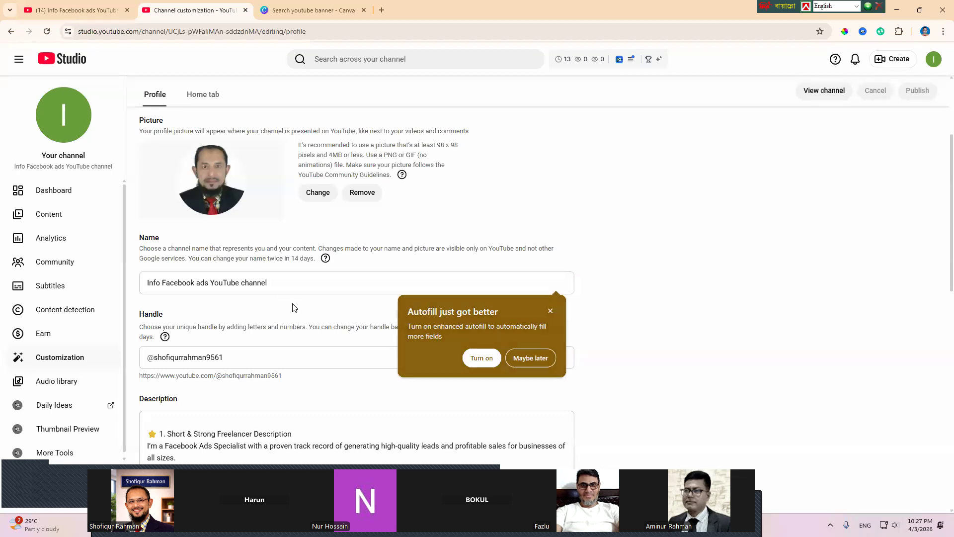
pyautogui.scroll(-1, 258, 326)
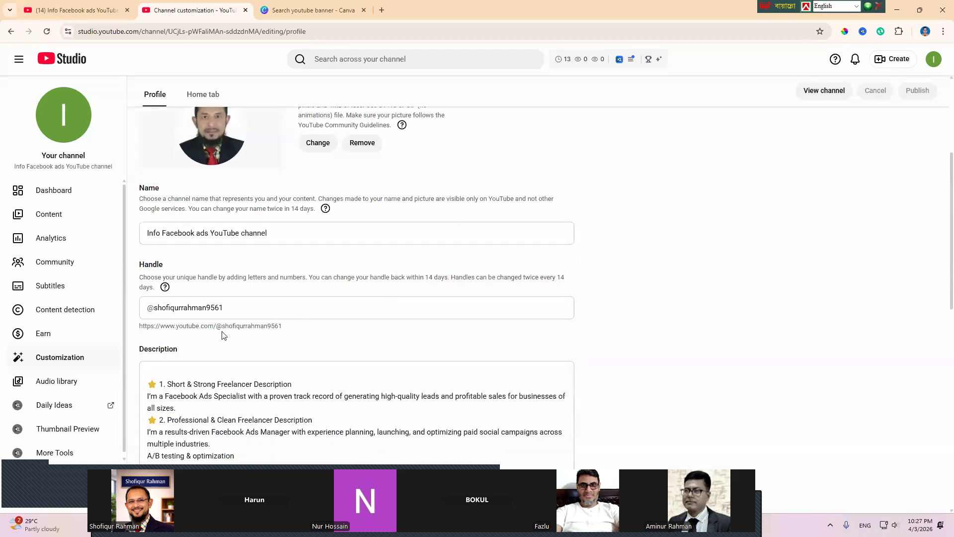
pyautogui.click(229, 309)
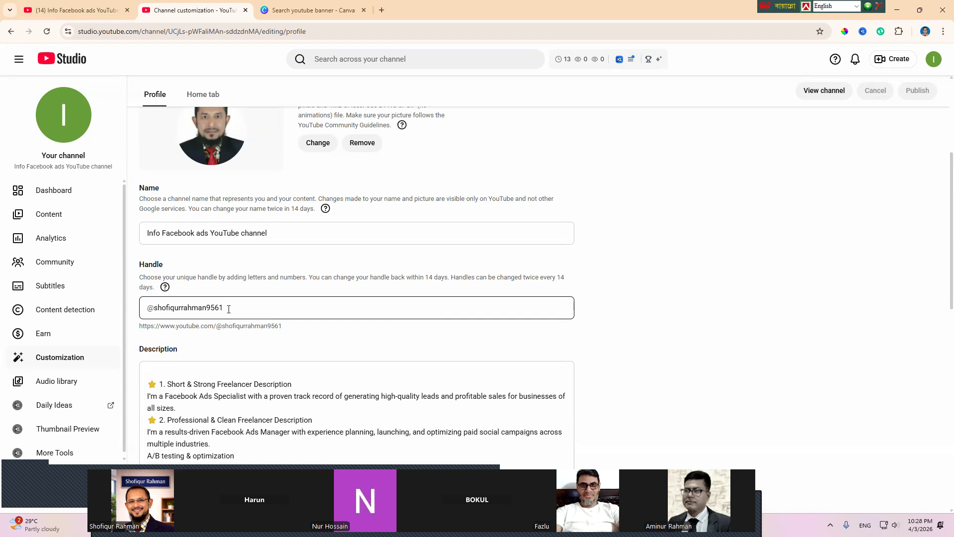
pyautogui.click(440, 281)
# Step: On the channel's public page, start a screen capture framing the handle, description and links below the channel name
pyautogui.click(83, 7)
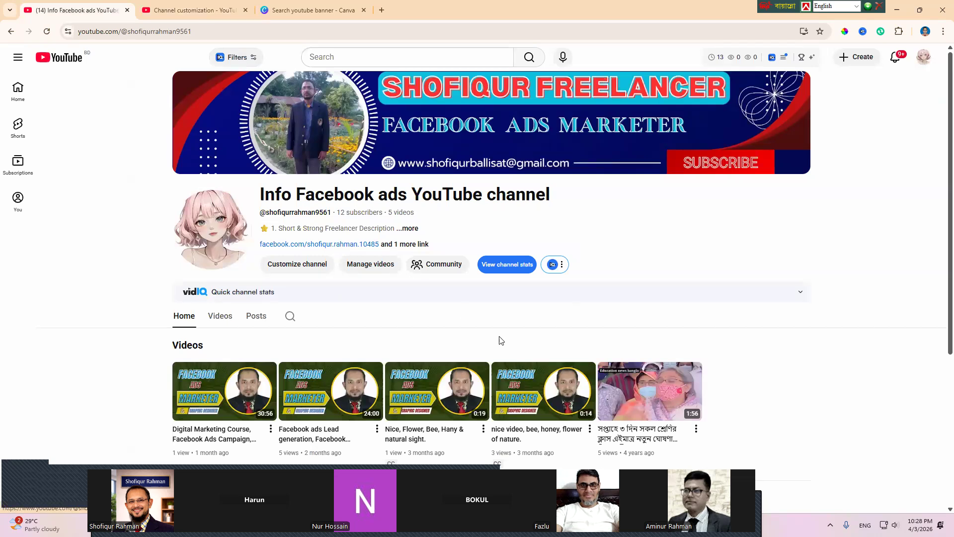
pyautogui.click(831, 525)
pyautogui.click(860, 496)
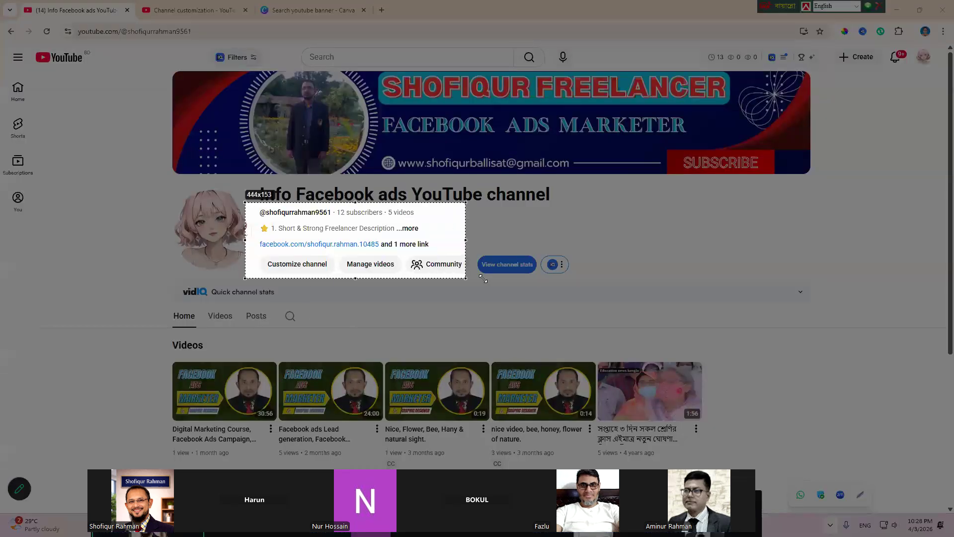
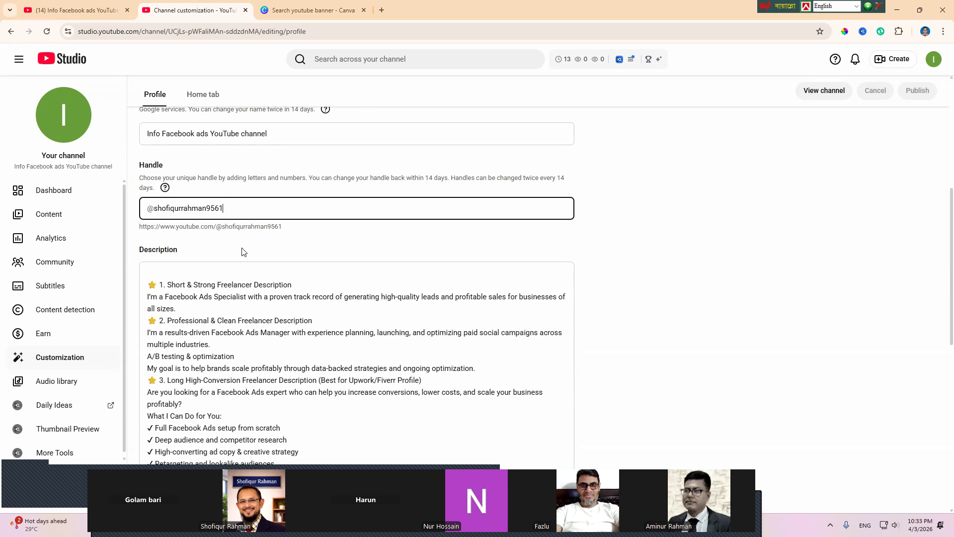
# Step: Read through the channel description in the customization settings, highlighting its full text
pyautogui.scroll(-2, 232, 279)
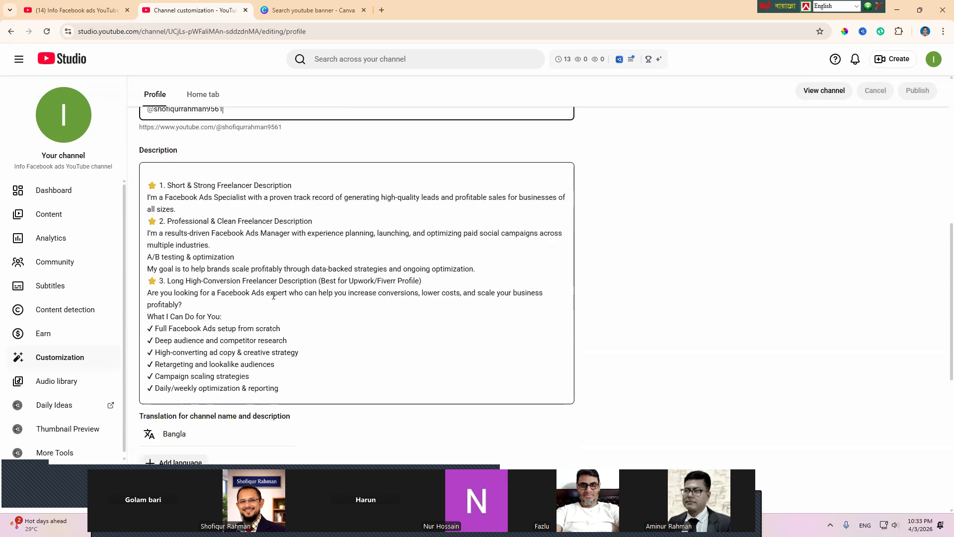
pyautogui.scroll(1, 273, 295)
pyautogui.scroll(2, 274, 294)
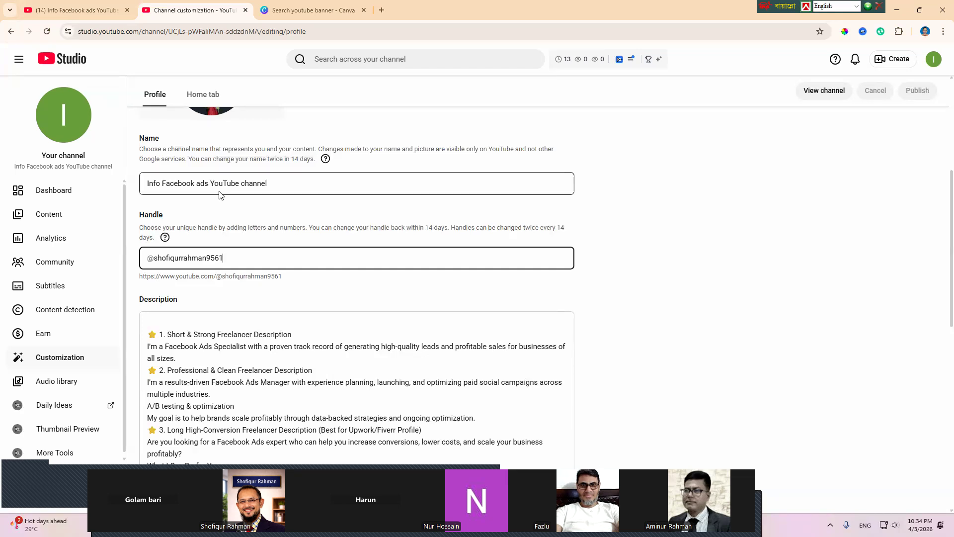
pyautogui.scroll(-2, 272, 292)
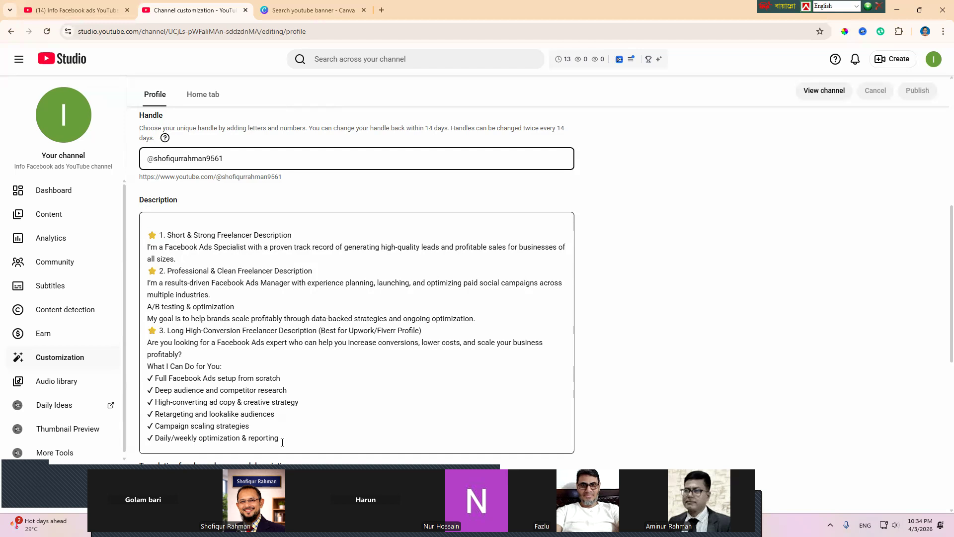
pyautogui.moveTo(159, 235); pyautogui.dragTo(311, 432)
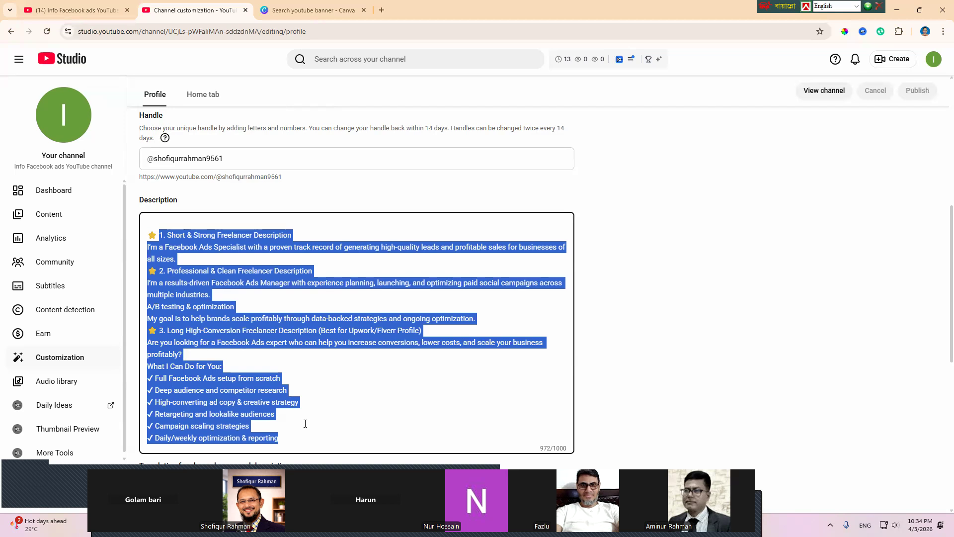
pyautogui.click(319, 386)
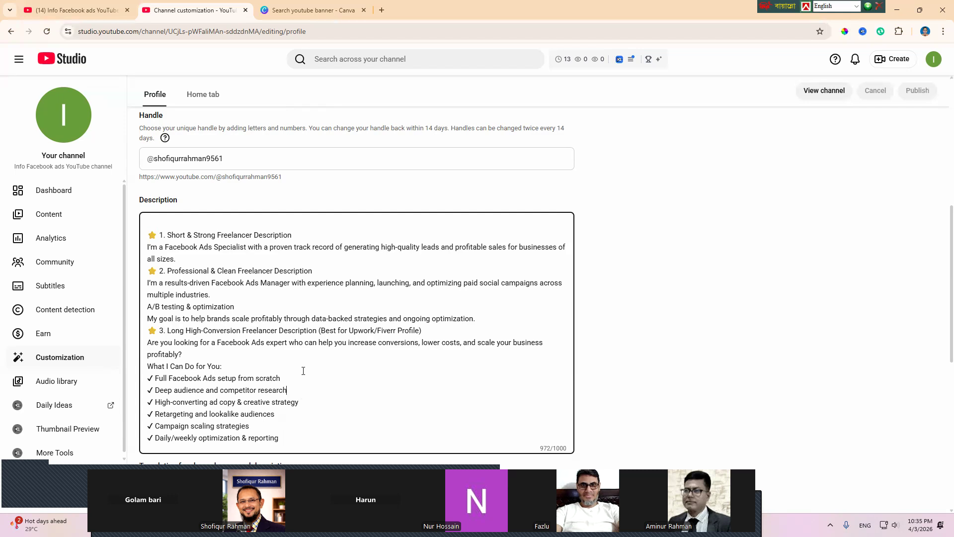
# Step: Add a channel translation with English as the original language and Arabic as the translation language
pyautogui.scroll(-3, 303, 371)
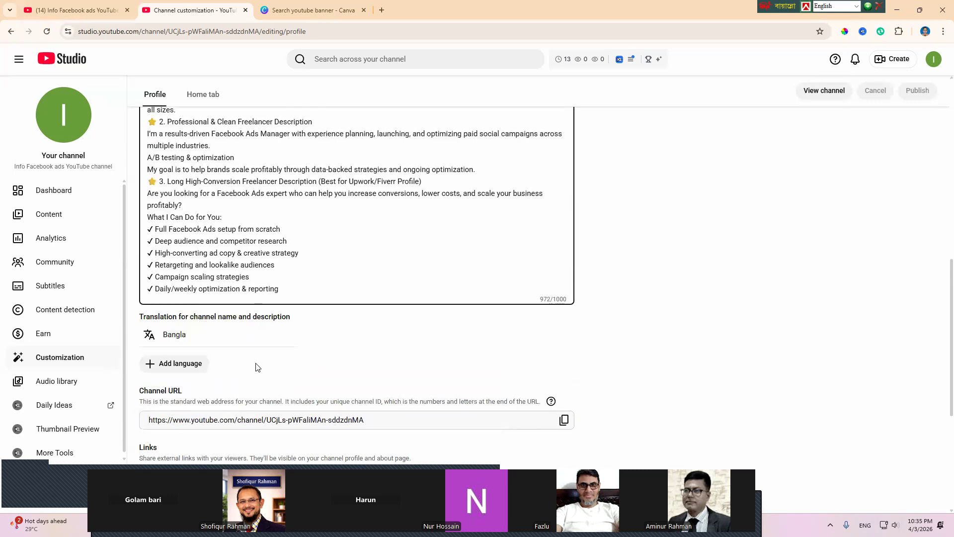
pyautogui.click(183, 364)
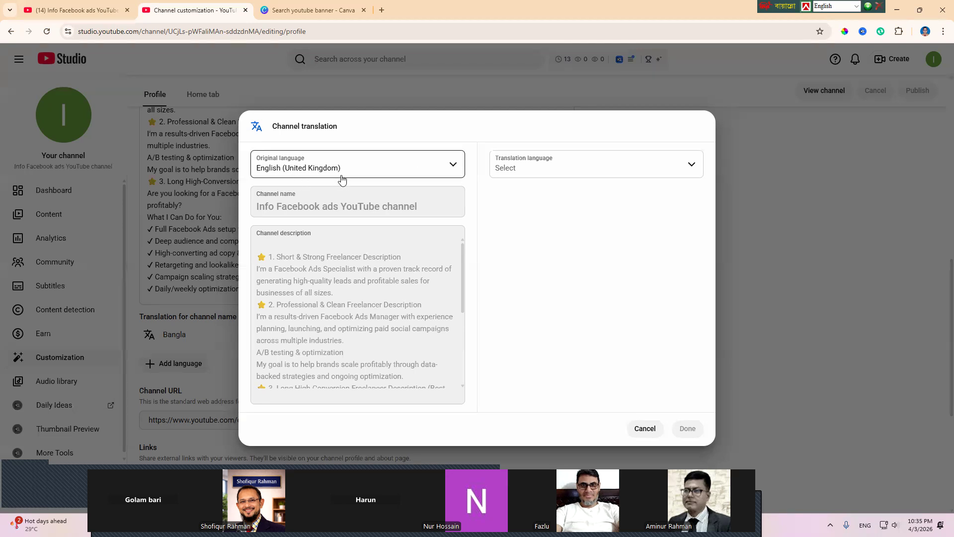
pyautogui.click(453, 165)
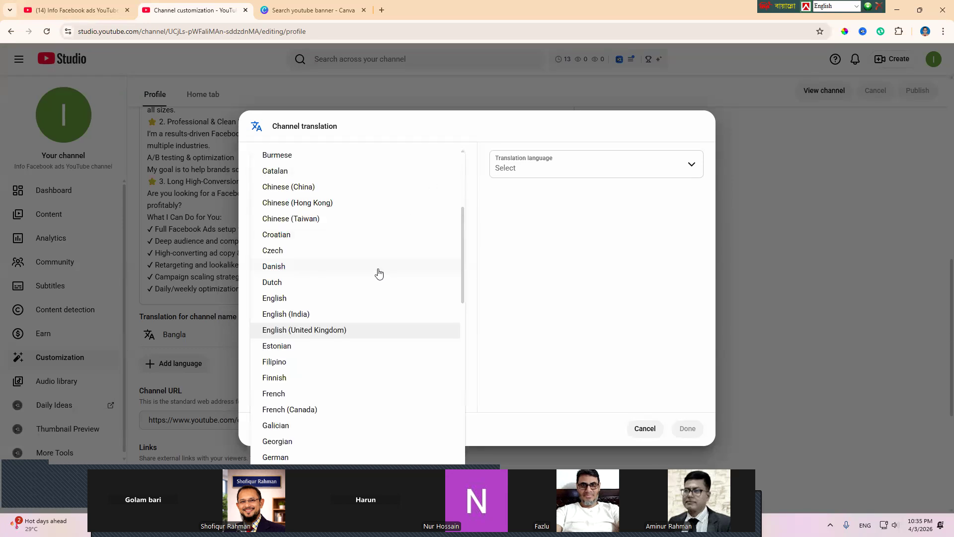
pyautogui.click(285, 299)
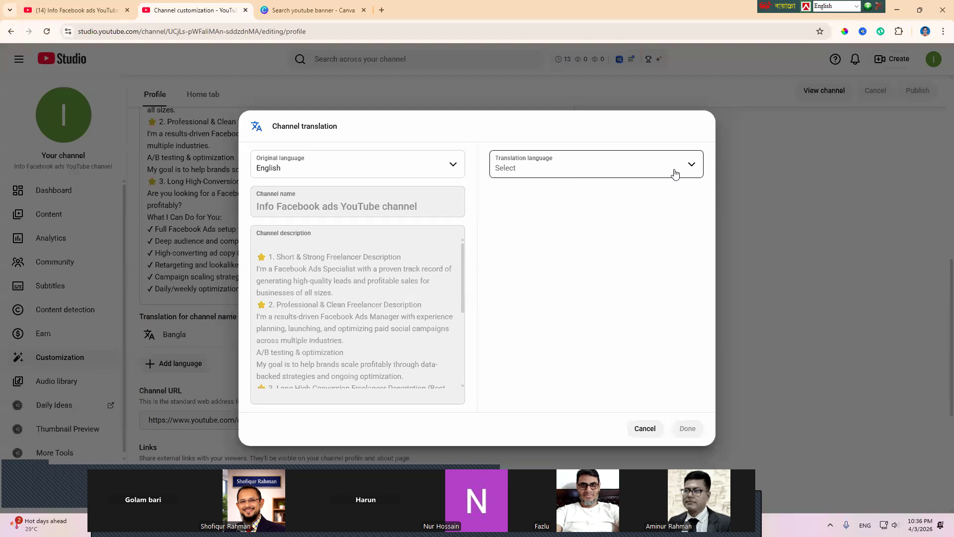
pyautogui.click(693, 170)
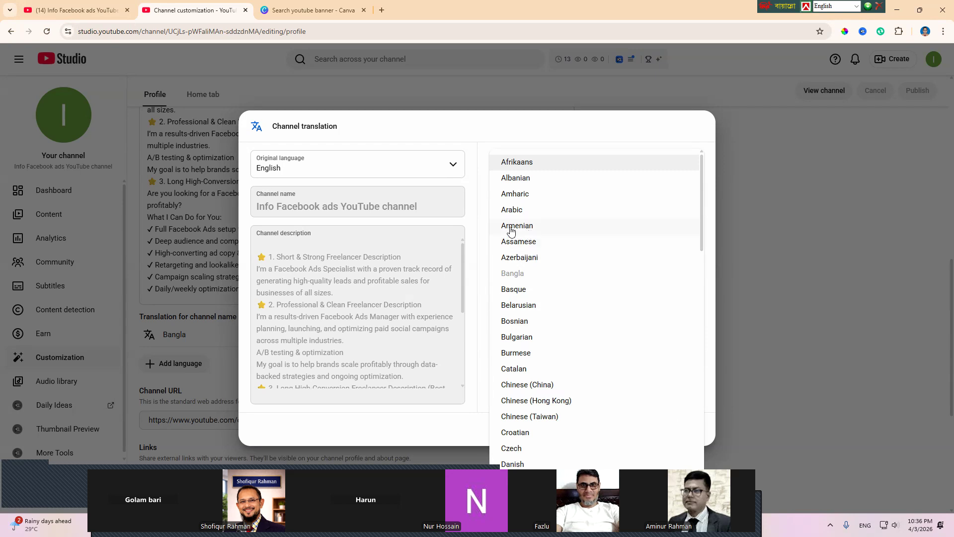
pyautogui.click(513, 211)
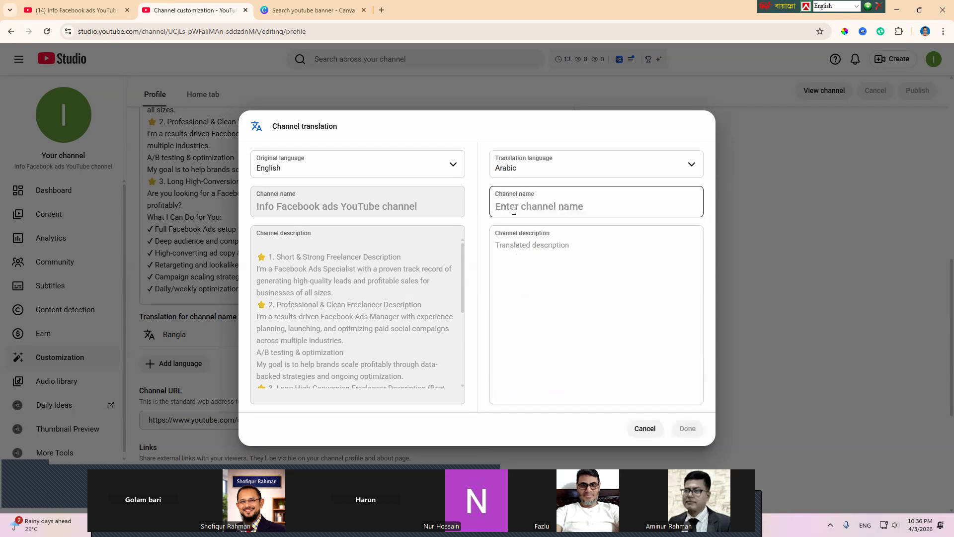
# Step: Copy the original channel name Info Facebook ads YouTube channel into the Arabic translation's channel name
pyautogui.click(553, 271)
pyautogui.click(381, 225)
pyautogui.moveTo(421, 206); pyautogui.dragTo(255, 206)
pyautogui.rightClick(291, 208)
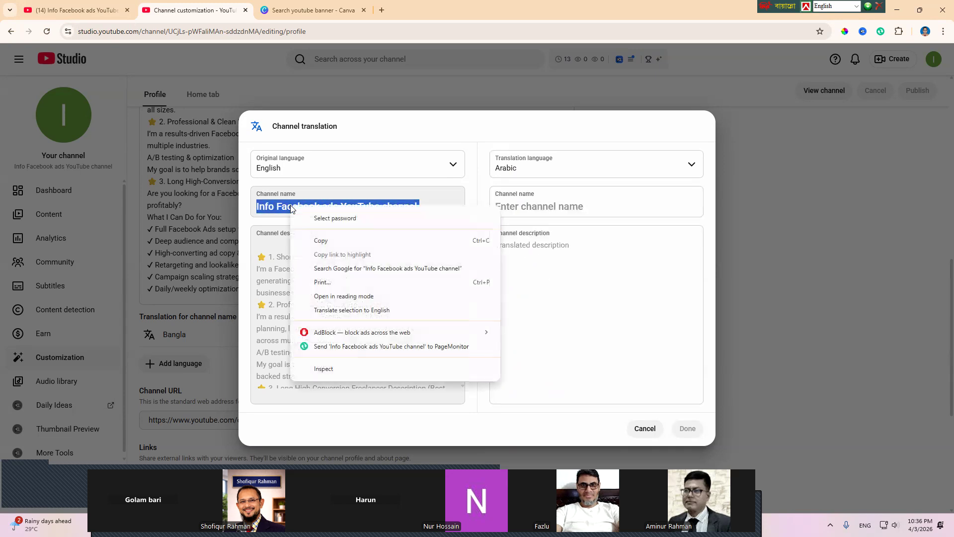
pyautogui.click(318, 240)
pyautogui.click(522, 201)
pyautogui.rightClick(521, 203)
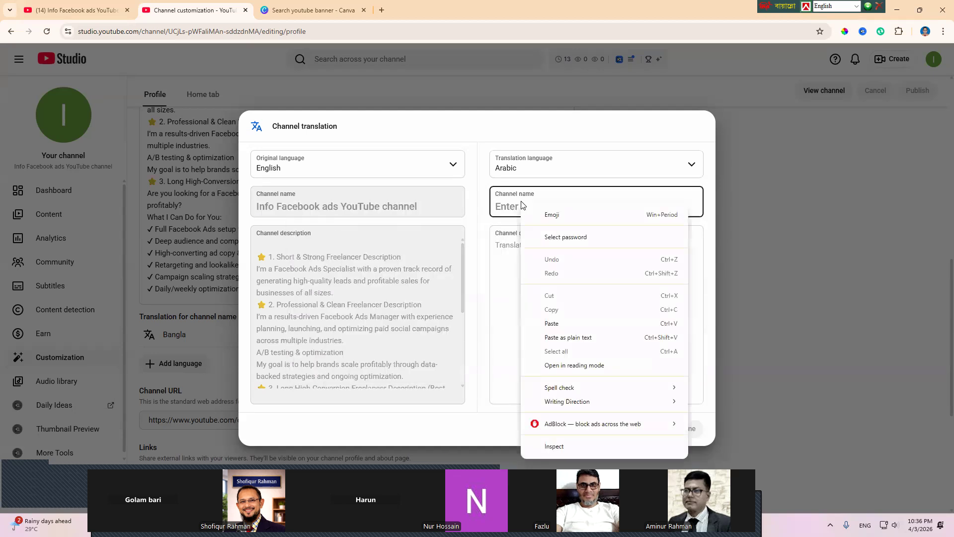
pyautogui.click(554, 324)
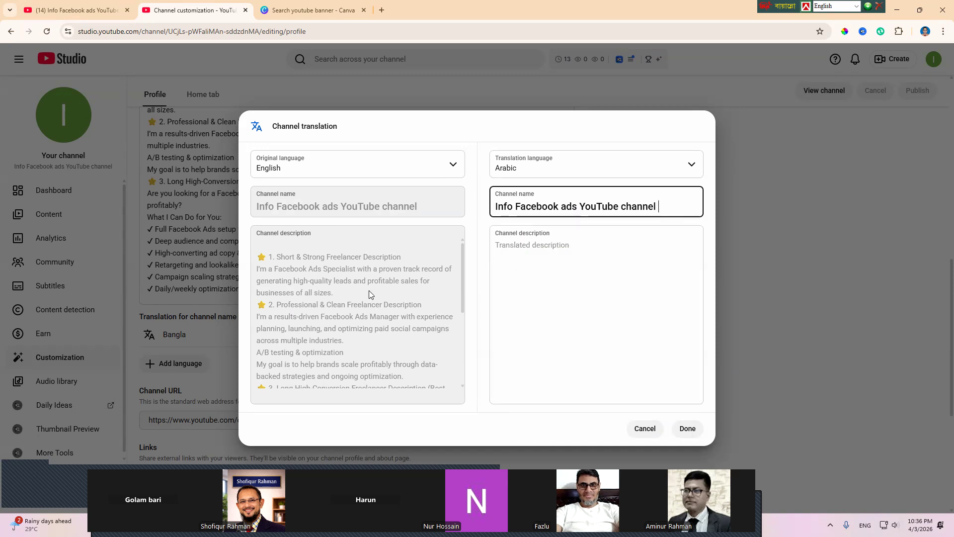
# Step: Copy the full original channel description and translate it from English to Arabic in Google Translate
pyautogui.moveTo(265, 247); pyautogui.dragTo(381, 379)
pyautogui.rightClick(354, 327)
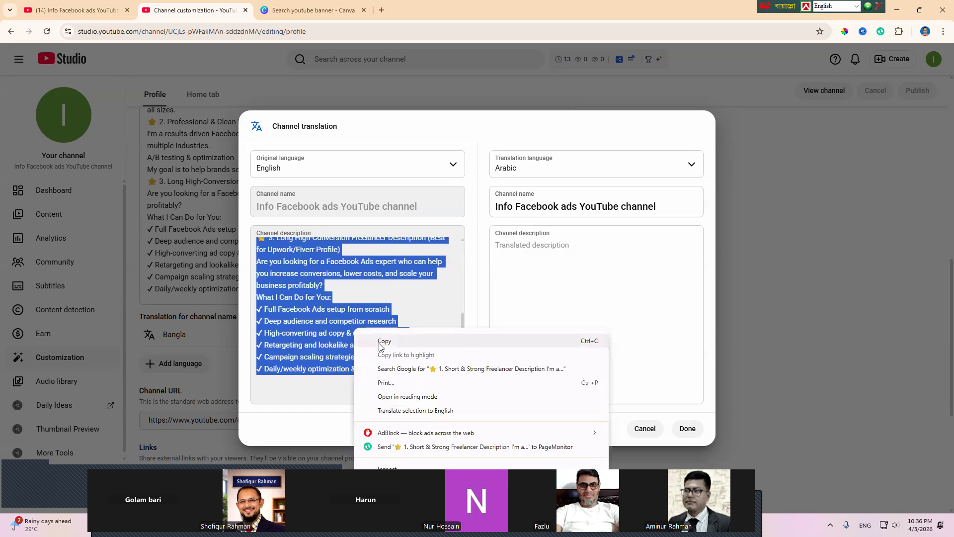
pyautogui.click(381, 342)
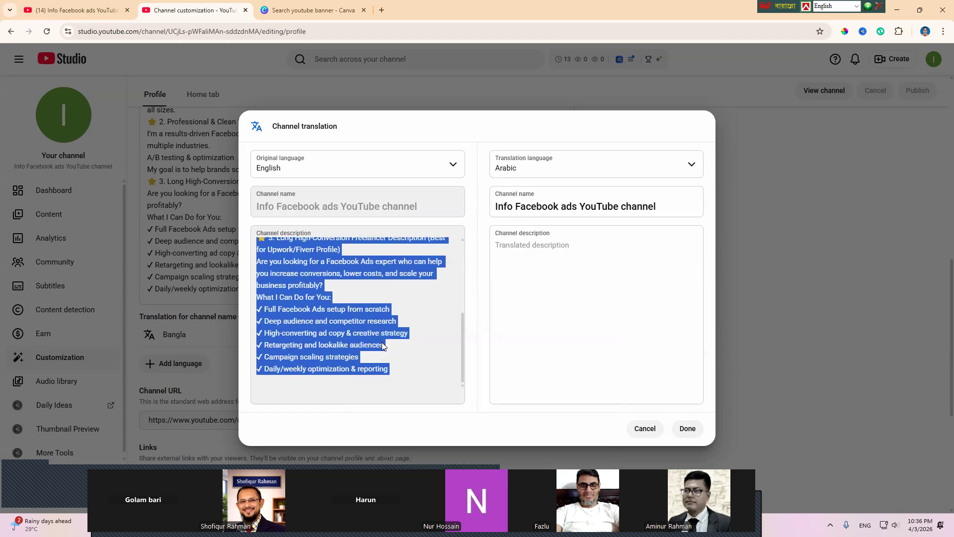
pyautogui.click(382, 10)
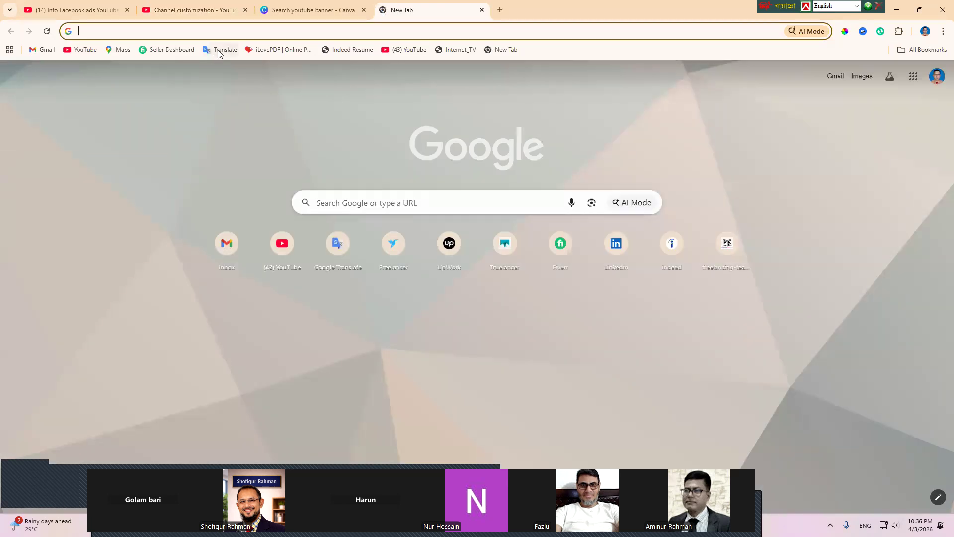
pyautogui.click(219, 51)
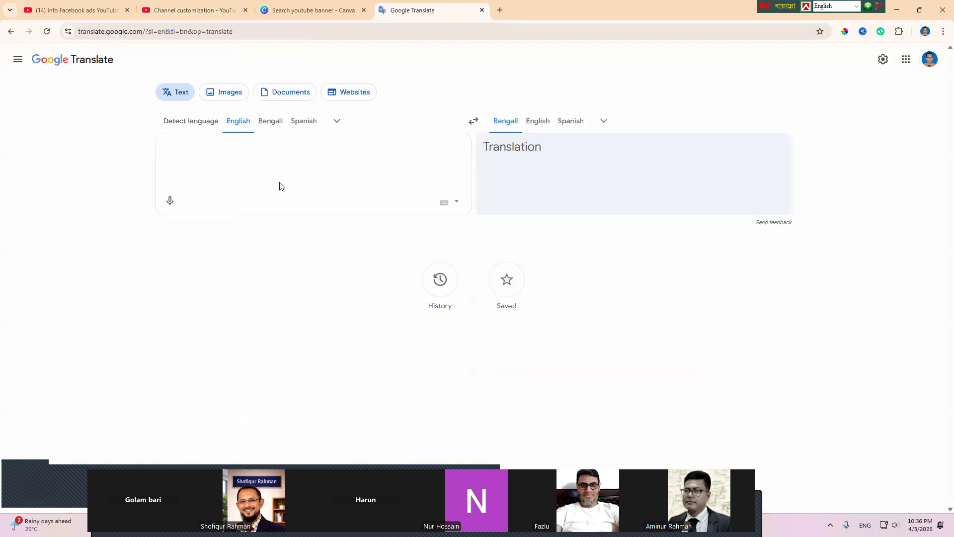
pyautogui.rightClick(179, 156)
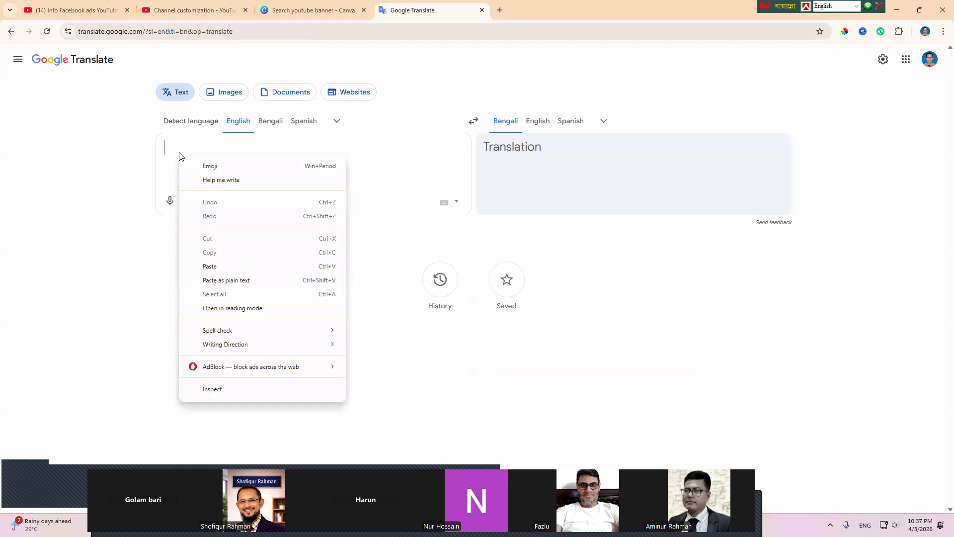
pyautogui.click(212, 267)
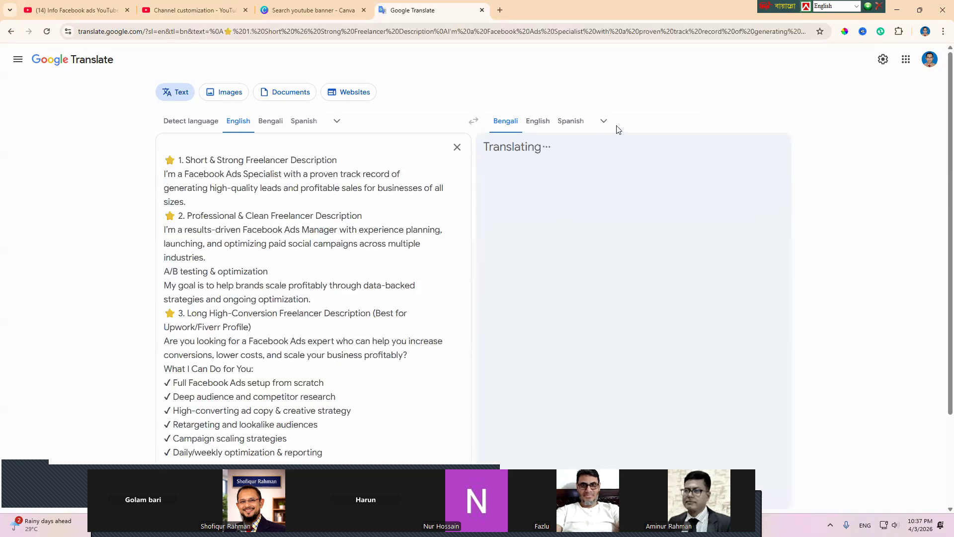
pyautogui.click(604, 121)
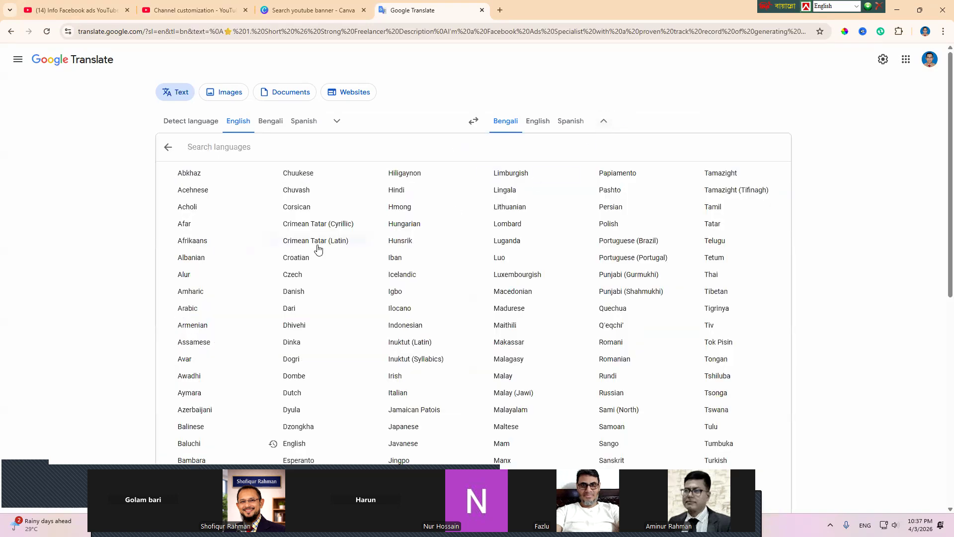
pyautogui.click(187, 309)
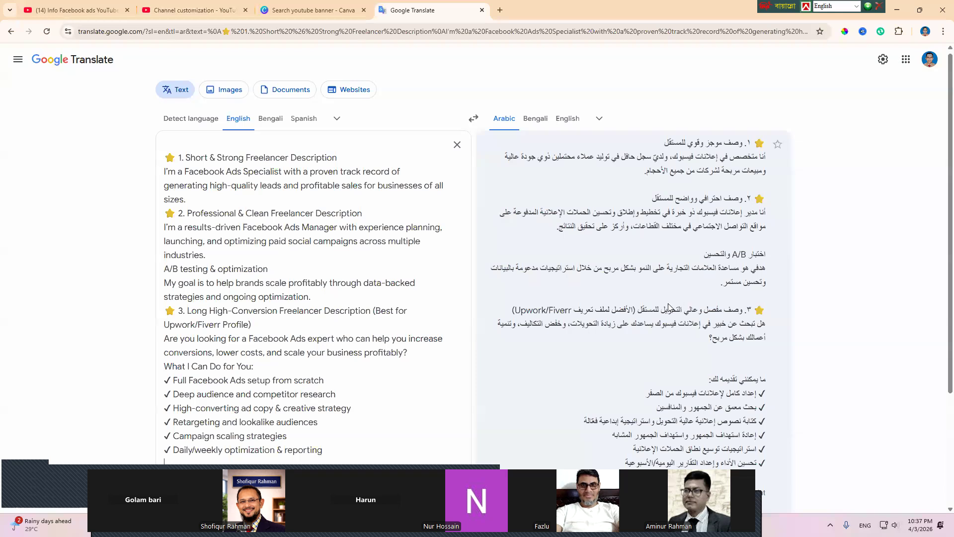
# Step: Copy the Arabic translation from Google Translate into the Arabic channel description in YouTube Studio and finish the channel translation
pyautogui.scroll(-3, 631, 318)
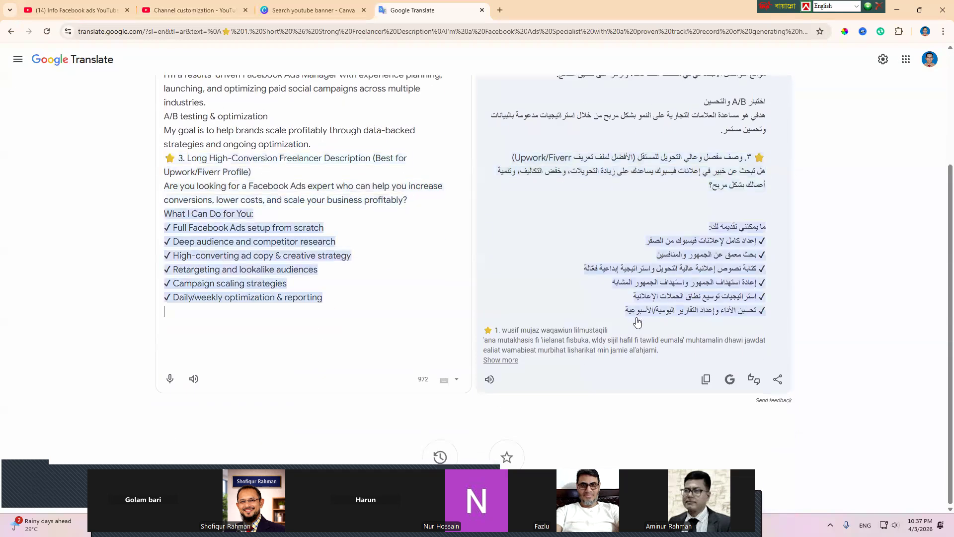
pyautogui.click(707, 380)
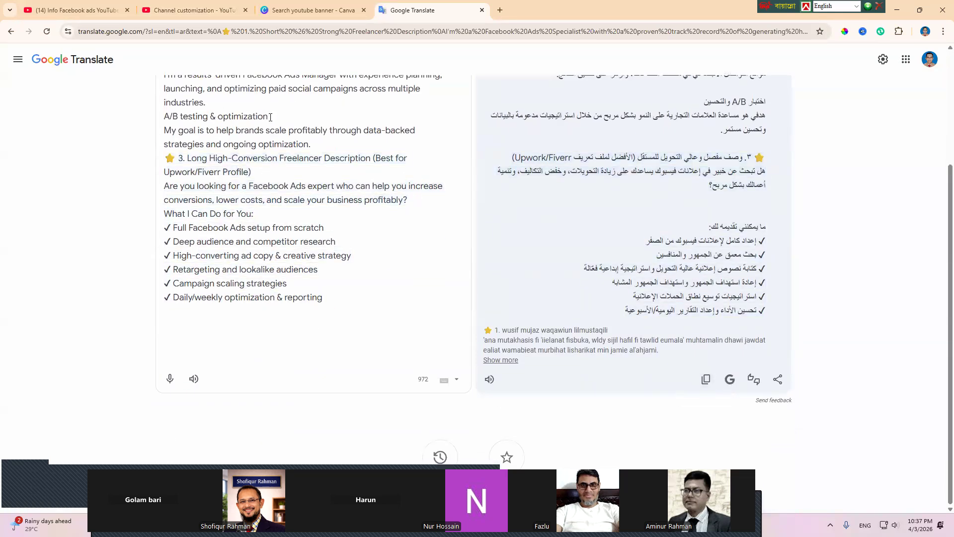
pyautogui.click(197, 11)
pyautogui.click(552, 251)
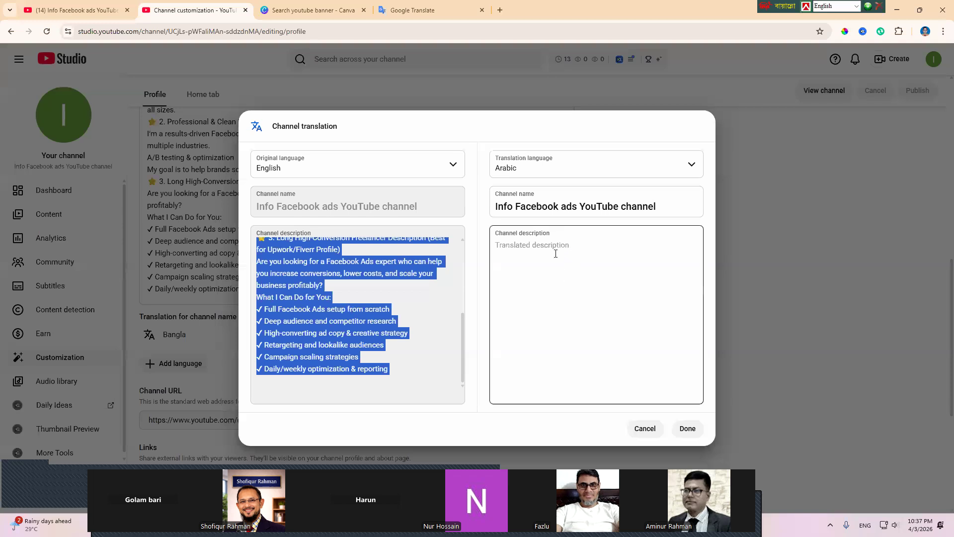
pyautogui.click(515, 244)
pyautogui.rightClick(514, 246)
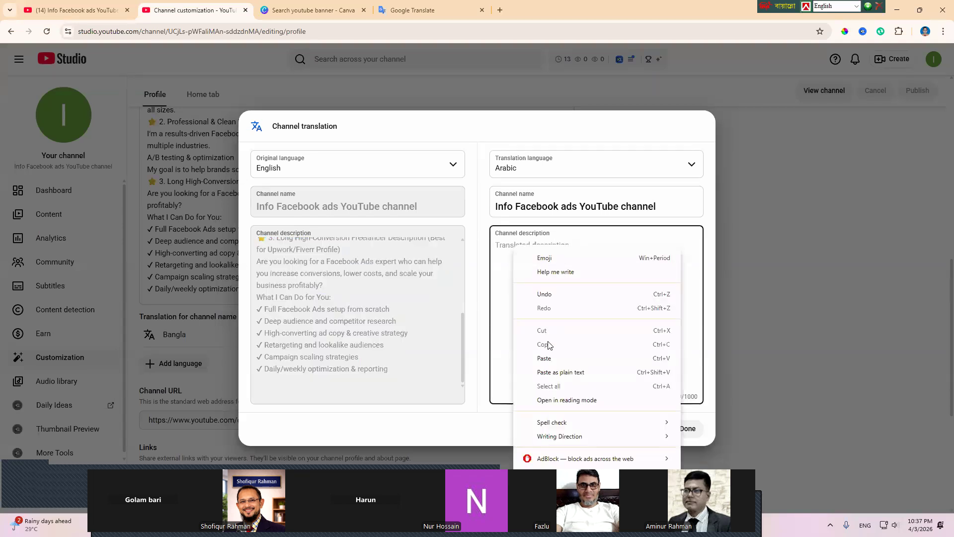
pyautogui.click(544, 359)
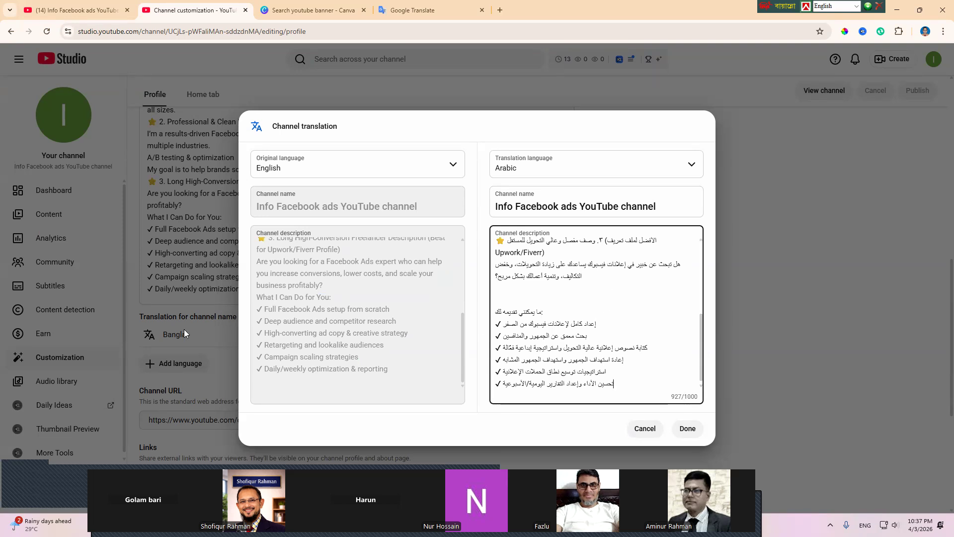
pyautogui.click(688, 431)
# Step: Review the channel's translation languages, channel URL, and existing Facebook and Instagram links
pyautogui.moveTo(191, 367)
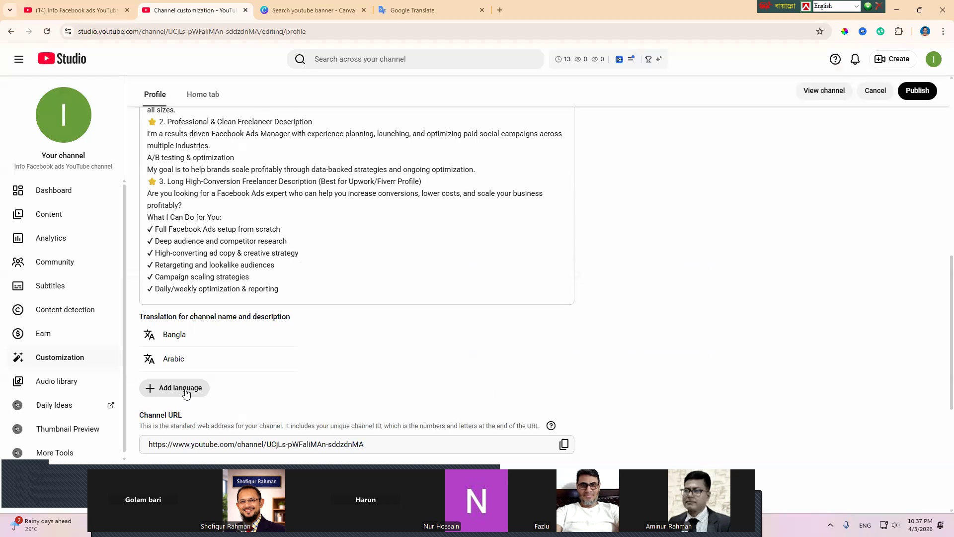
pyautogui.scroll(-1, 231, 380)
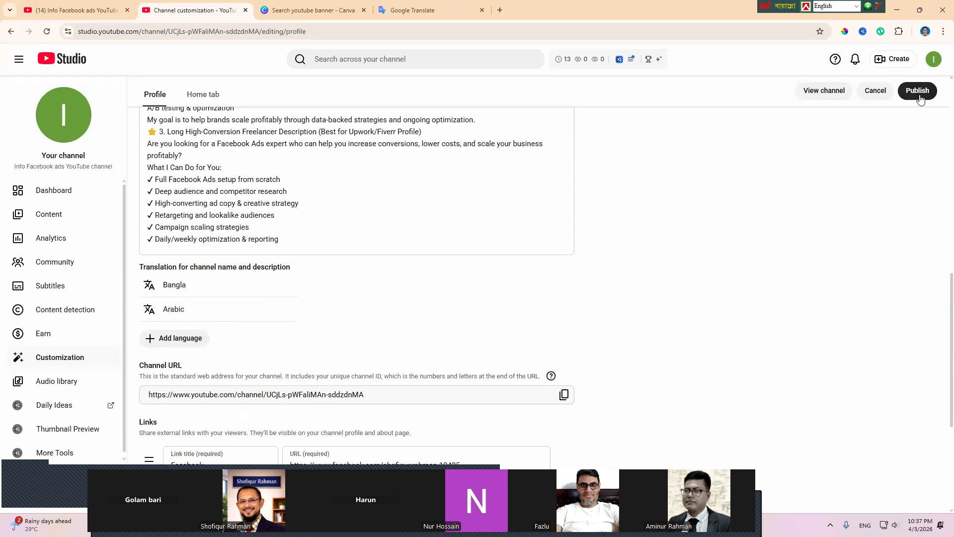
pyautogui.moveTo(292, 295)
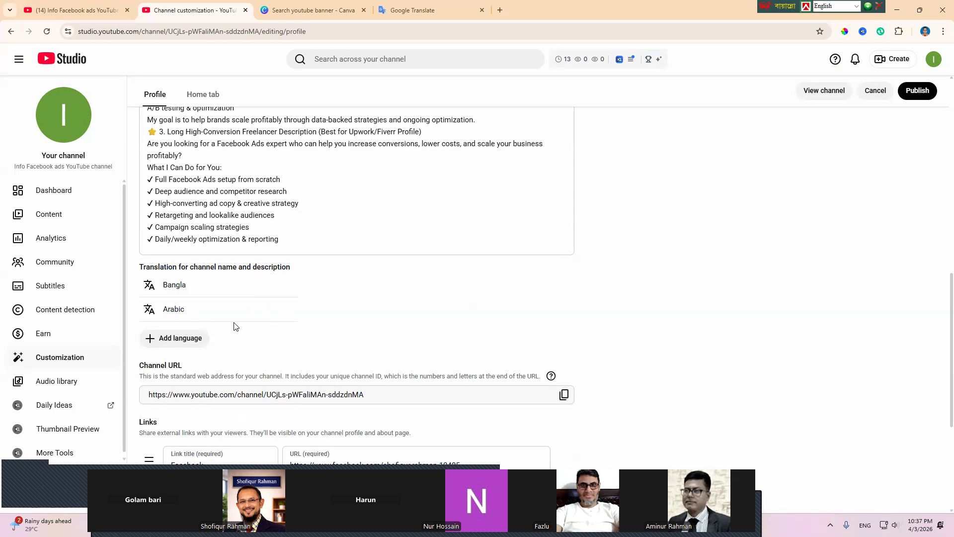
pyautogui.moveTo(243, 321)
pyautogui.scroll(-1, 305, 330)
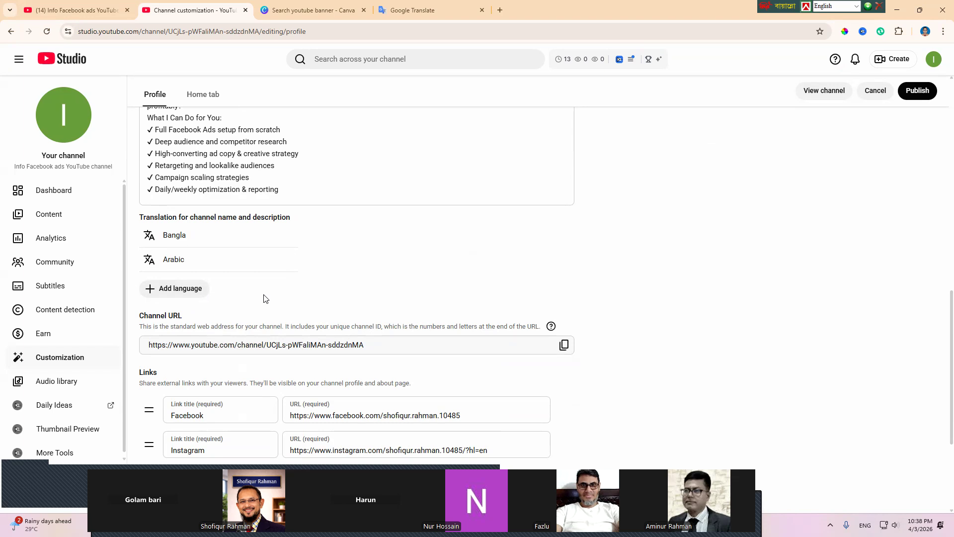
pyautogui.scroll(-1, 263, 298)
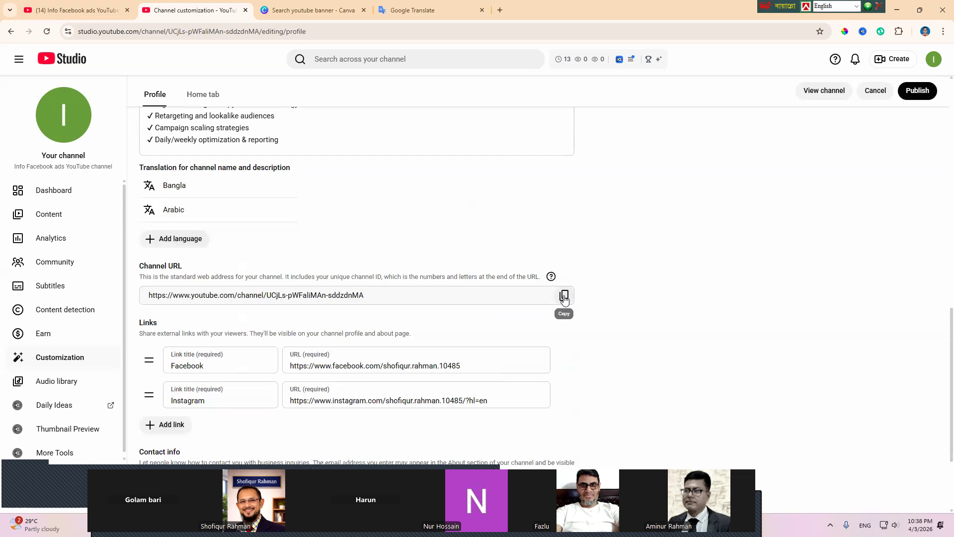
pyautogui.scroll(-1, 313, 323)
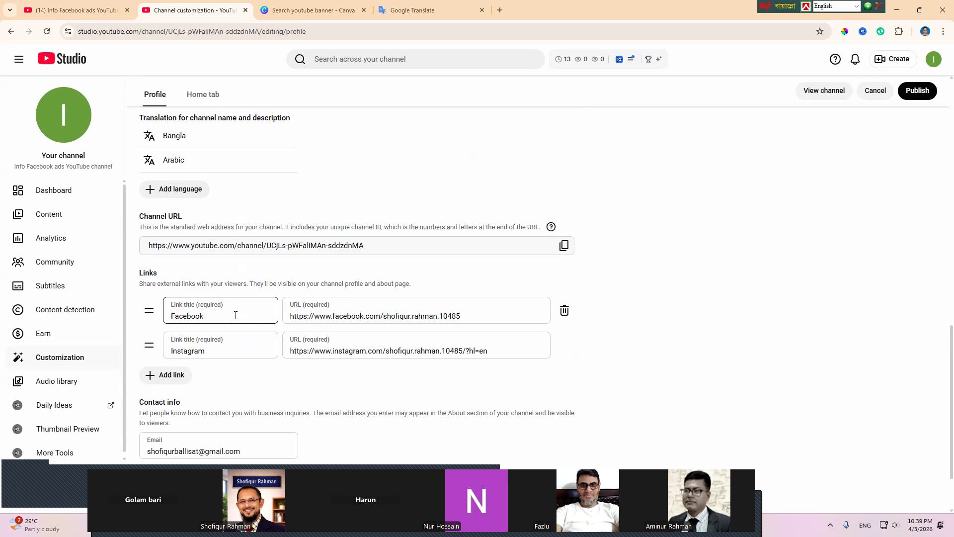
pyautogui.click(408, 314)
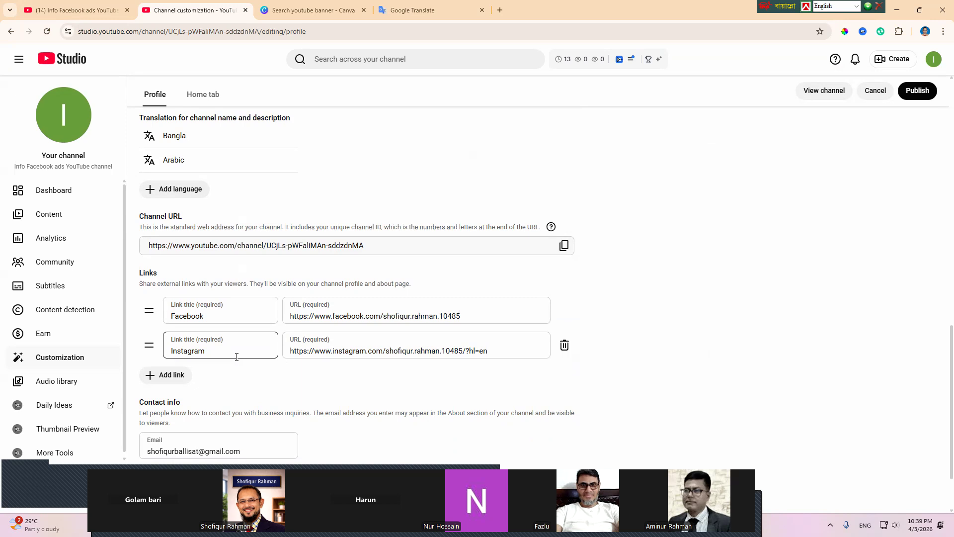
# Step: Add a new link entry below the Instagram link in the channel's links
pyautogui.click(165, 375)
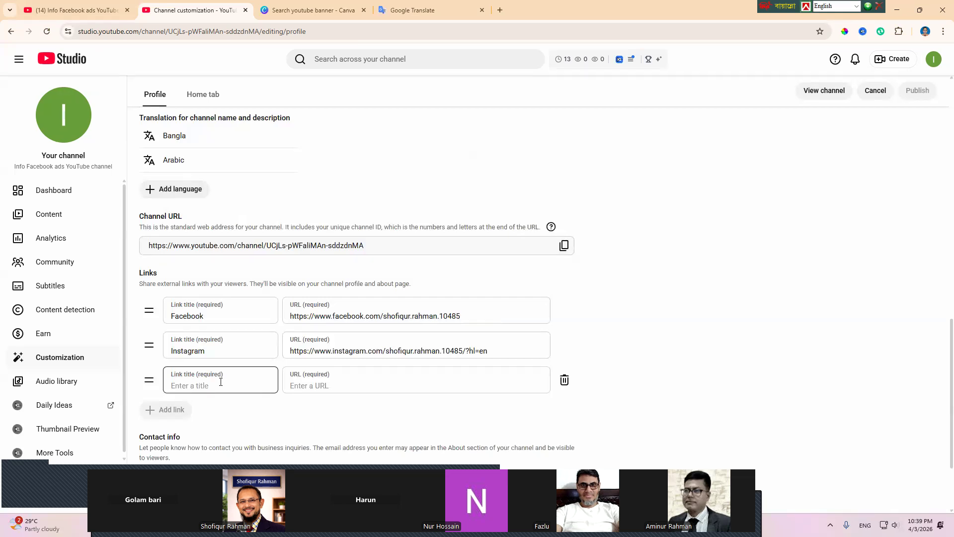
pyautogui.click(339, 386)
pyautogui.click(216, 383)
pyautogui.click(215, 383)
# Step: Open LinkedIn in a new browser tab and copy the web address of its feed page
pyautogui.click(500, 11)
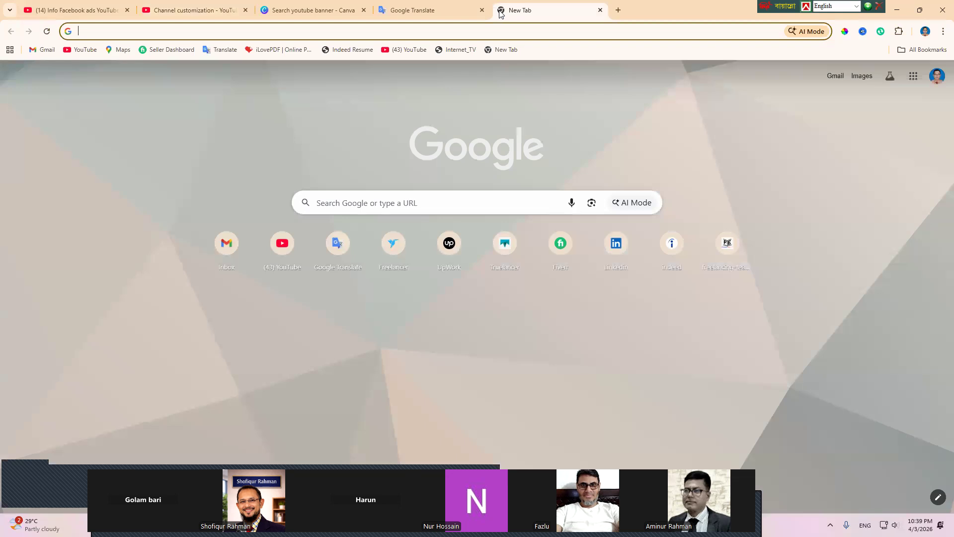
pyautogui.click(615, 243)
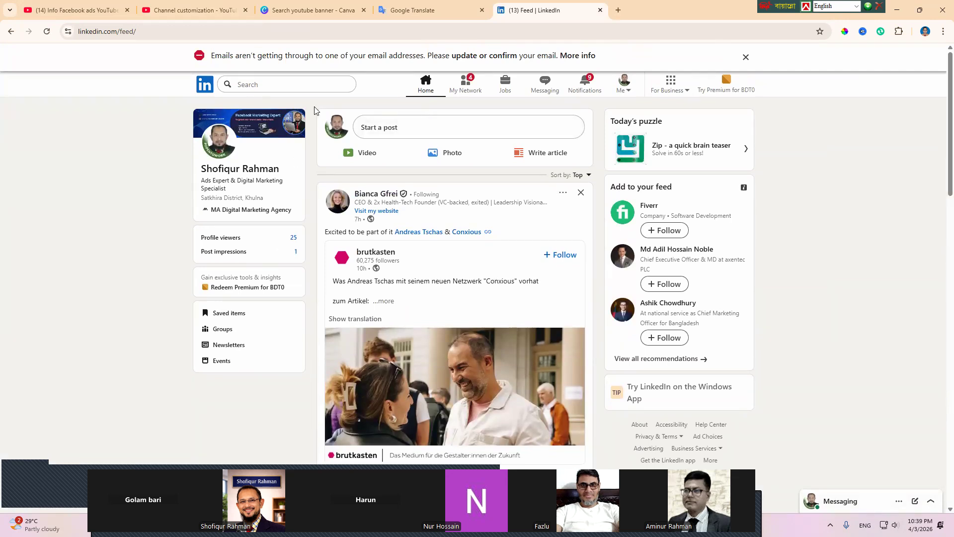
pyautogui.moveTo(144, 31); pyautogui.dragTo(76, 32)
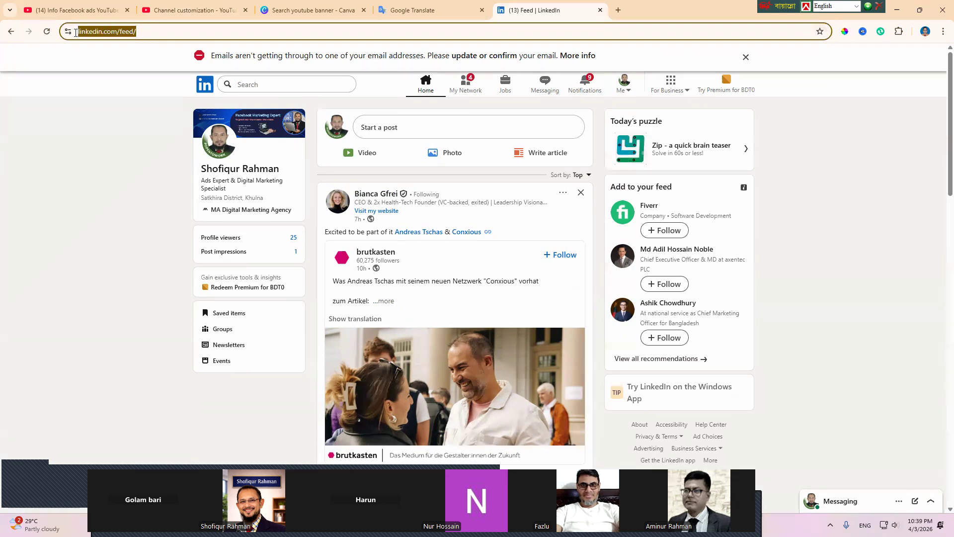
pyautogui.rightClick(111, 33)
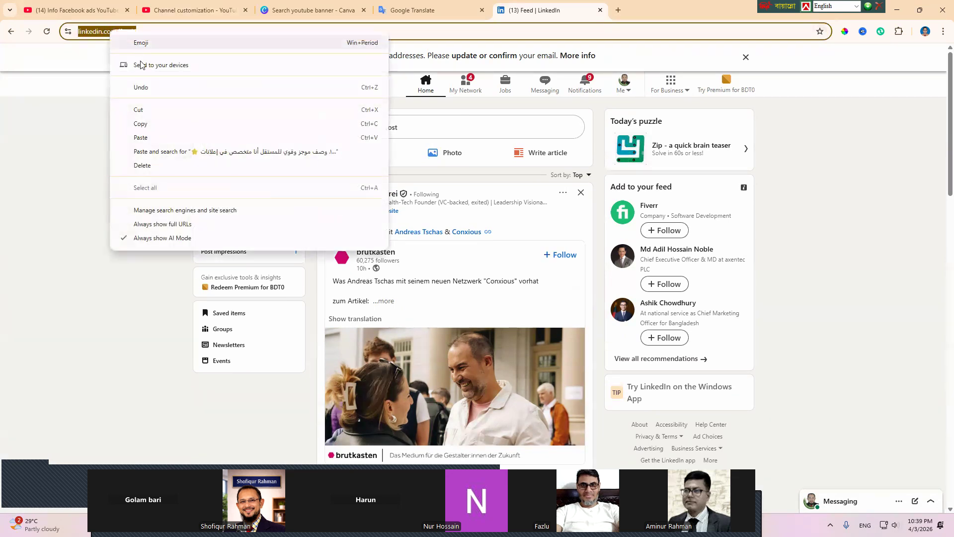
pyautogui.click(149, 124)
# Step: Return to YouTube Studio and paste the LinkedIn feed address into both the title and the URL of the new link
pyautogui.click(194, 10)
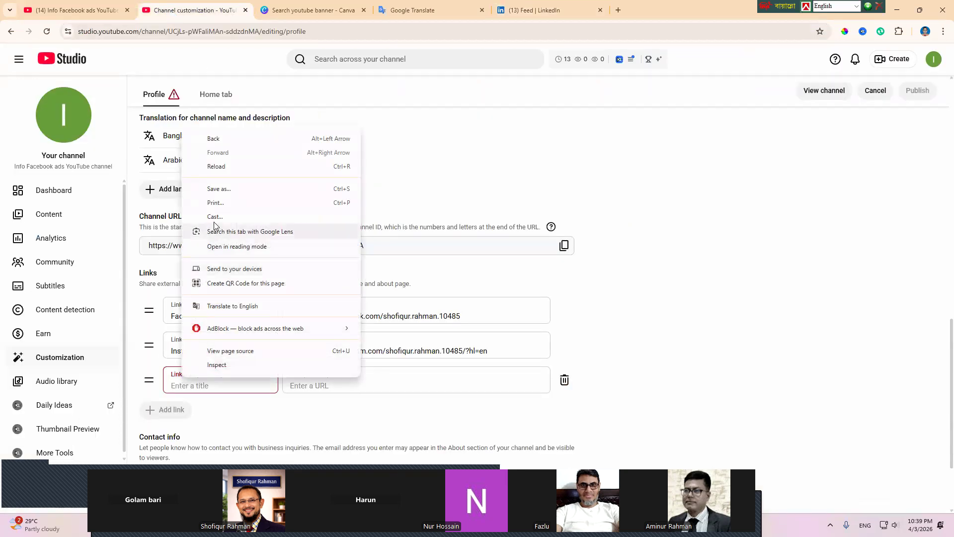
pyautogui.click(172, 385)
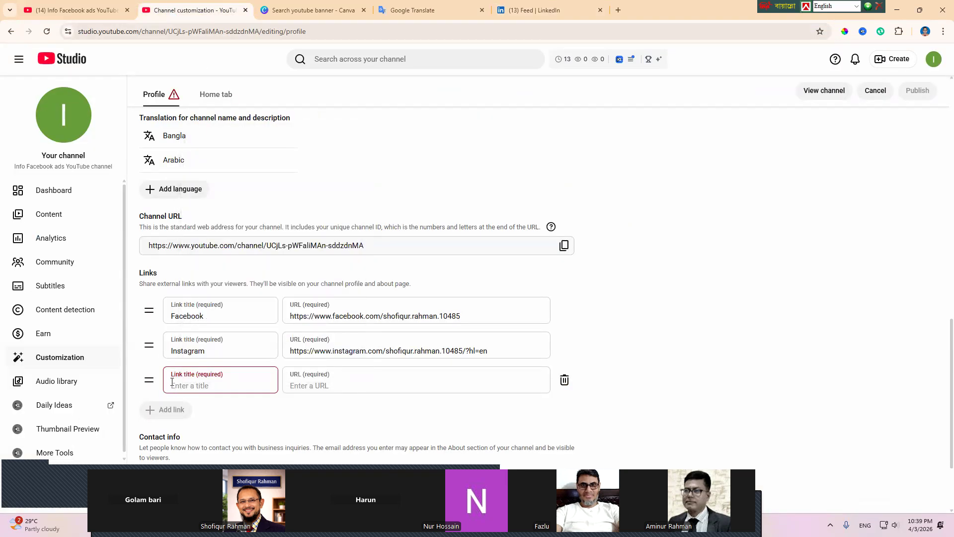
pyautogui.rightClick(173, 382)
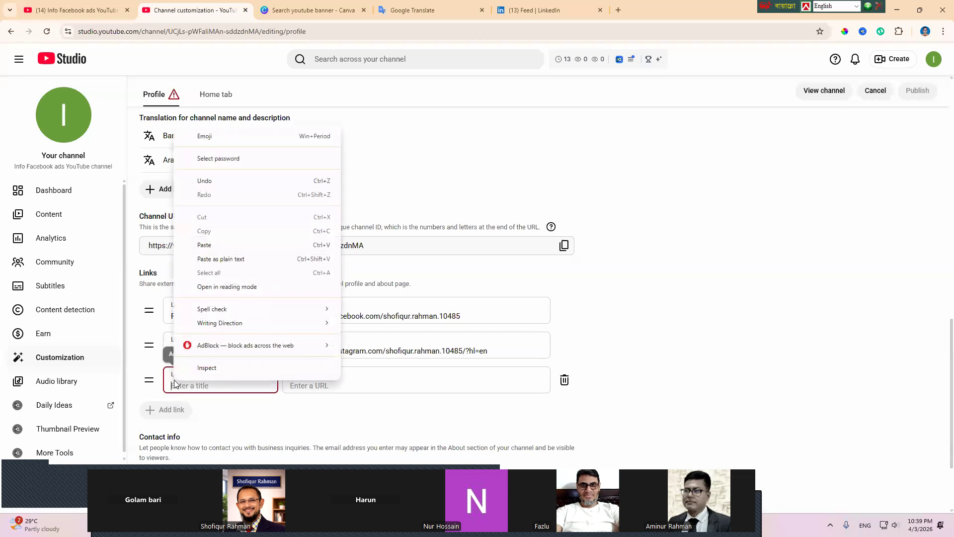
pyautogui.click(204, 244)
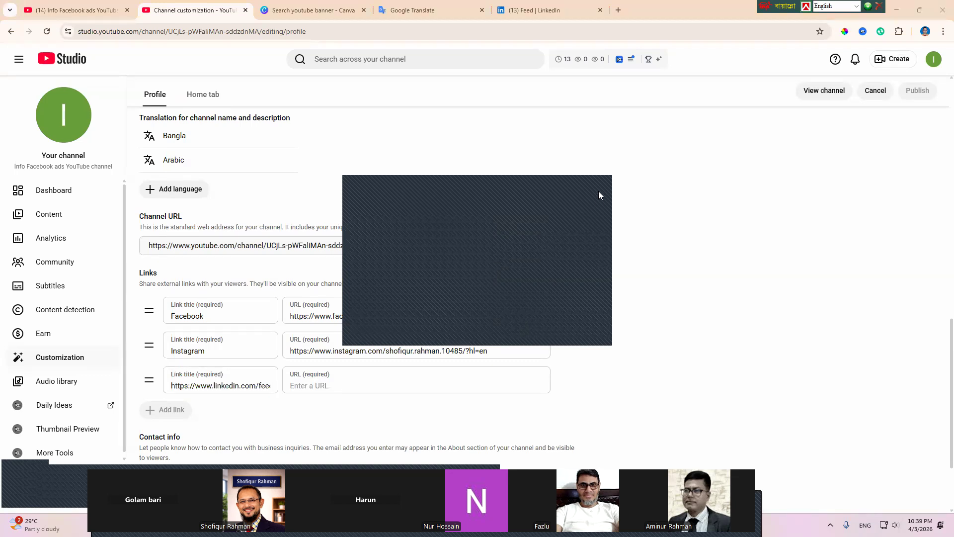
pyautogui.click(325, 380)
pyautogui.rightClick(325, 378)
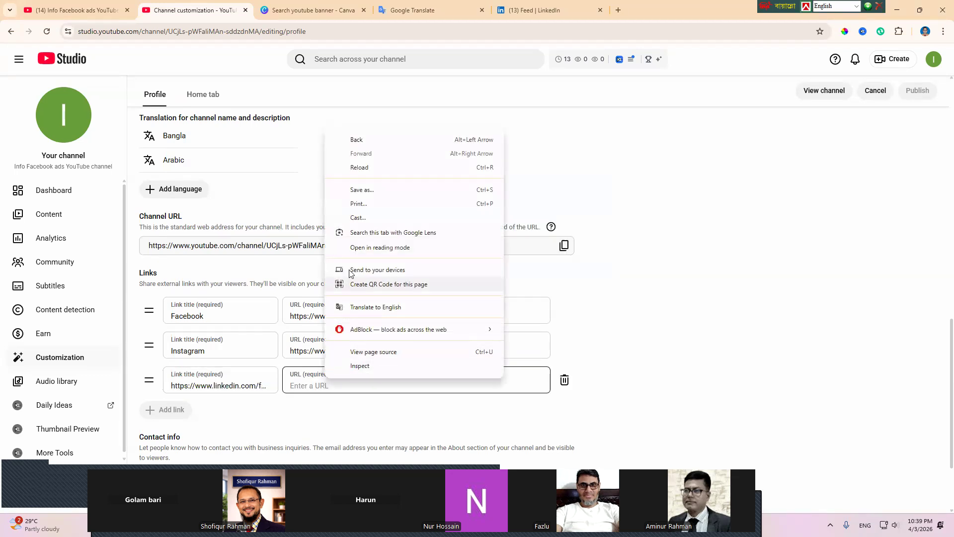
pyautogui.click(321, 379)
pyautogui.rightClick(312, 380)
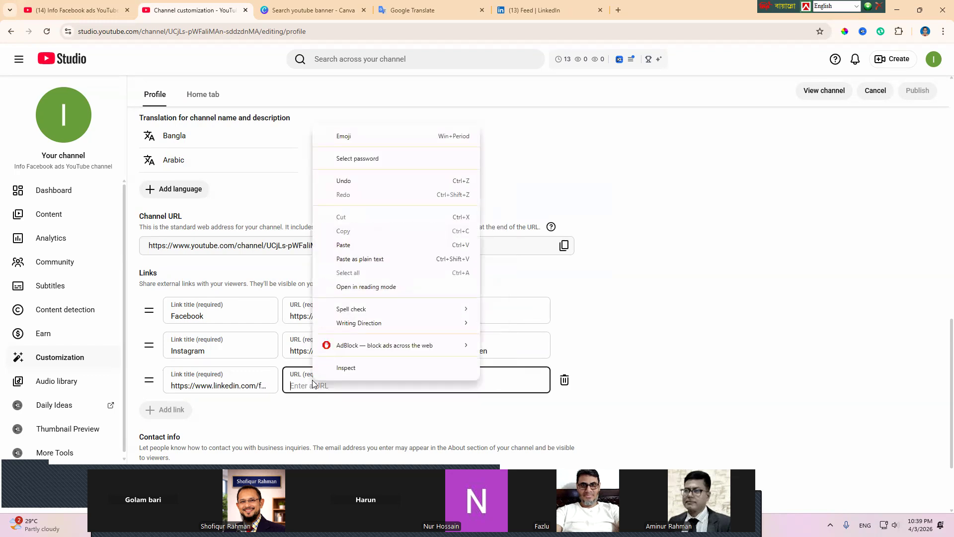
pyautogui.click(343, 244)
# Step: Shorten the new link's title to linkedin and publish the channel customization changes
pyautogui.click(263, 384)
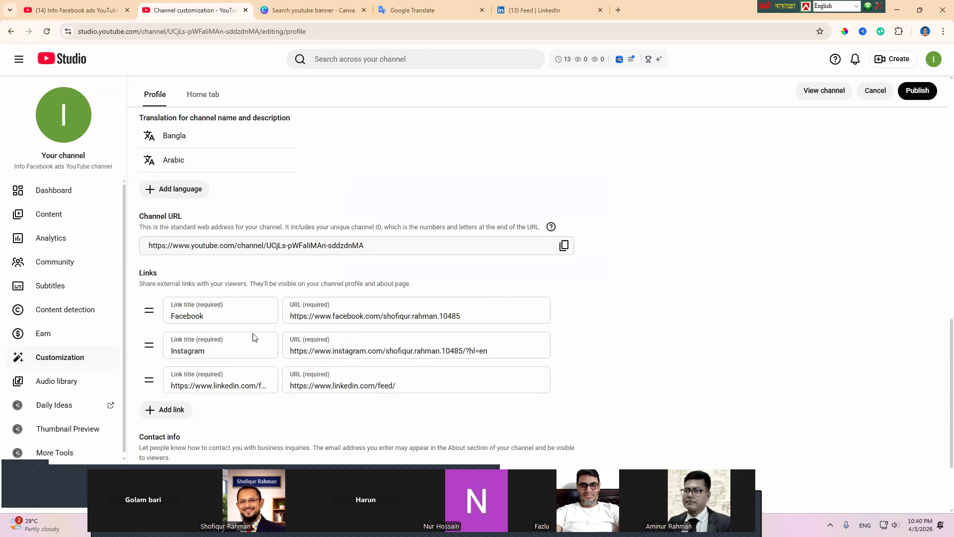
pyautogui.click(215, 386)
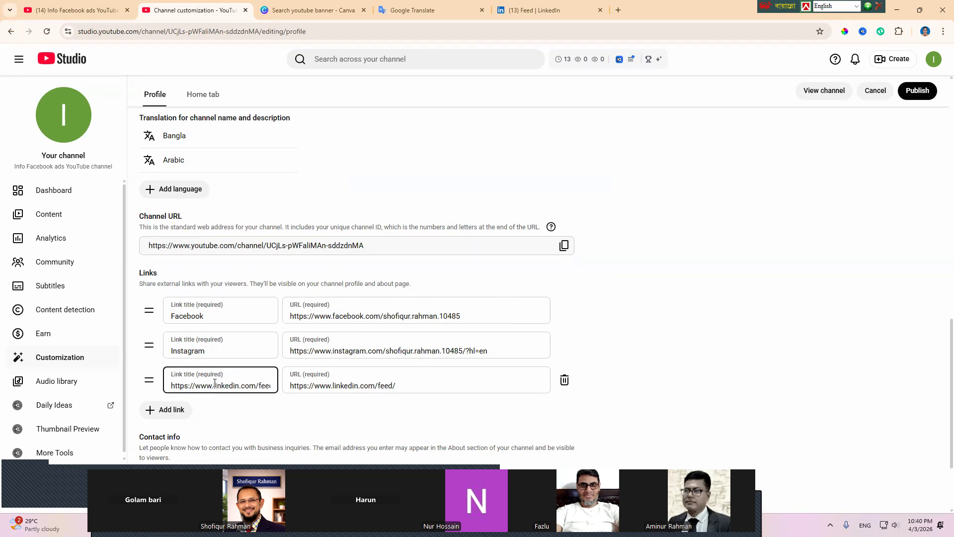
pyautogui.press('BackSpace')
pyautogui.press('BackSpace')
pyautogui.press('BackSpace')
pyautogui.press('BackSpace')
pyautogui.press('BackSpace')
pyautogui.press('BackSpace')
pyautogui.press('BackSpace')
pyautogui.press('BackSpace')
pyautogui.press('BackSpace')
pyautogui.press('BackSpace')
pyautogui.press('BackSpace')
pyautogui.press('BackSpace')
pyautogui.click(239, 383)
pyautogui.press('BackSpace')
pyautogui.press('BackSpace')
pyautogui.press('BackSpace')
pyautogui.press('BackSpace')
pyautogui.press('BackSpace')
pyautogui.press('BackSpace')
pyautogui.press('BackSpace')
pyautogui.press('BackSpace')
pyautogui.press('BackSpace')
pyautogui.press('BackSpace')
pyautogui.click(401, 388)
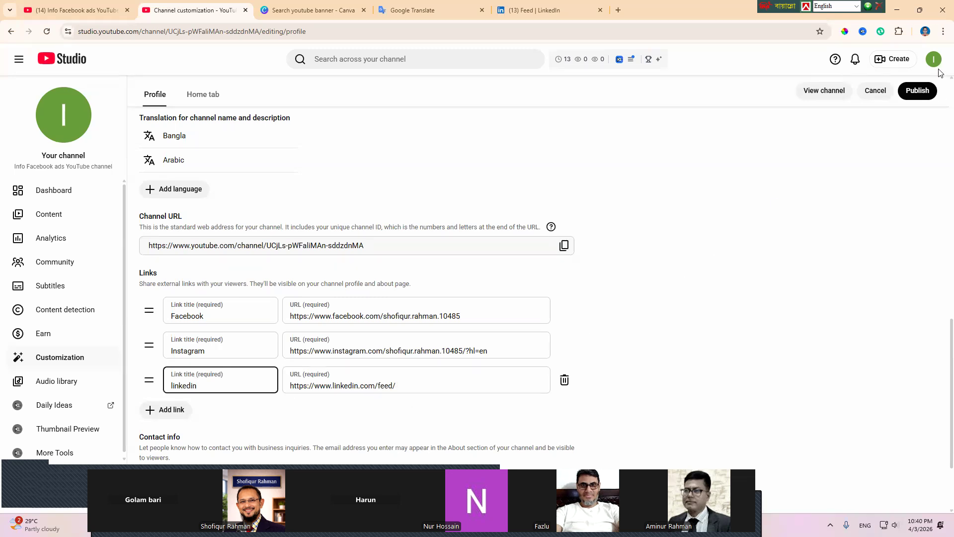
pyautogui.click(923, 97)
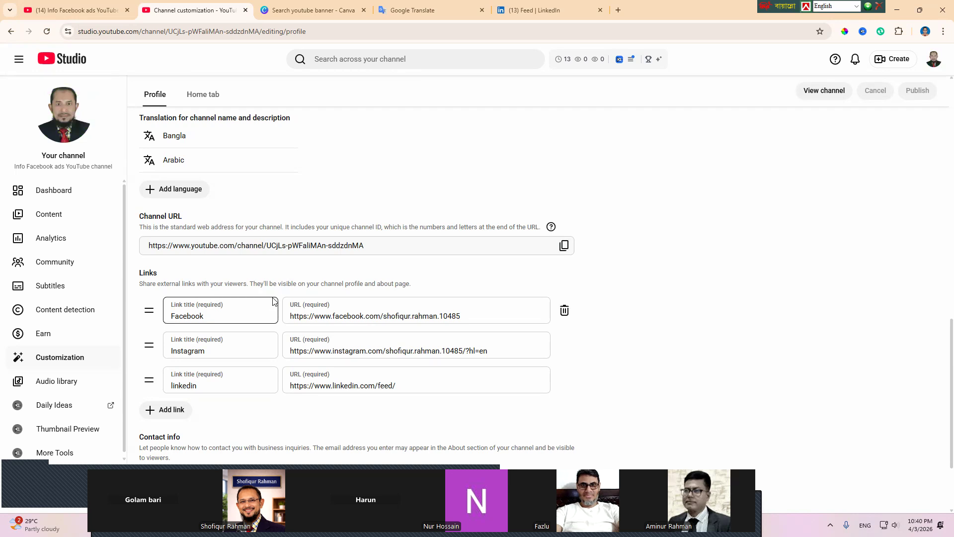
# Step: Review the published profile settings, from the links, contact email and video watermark up to the banner image and picture
pyautogui.scroll(-2, 274, 302)
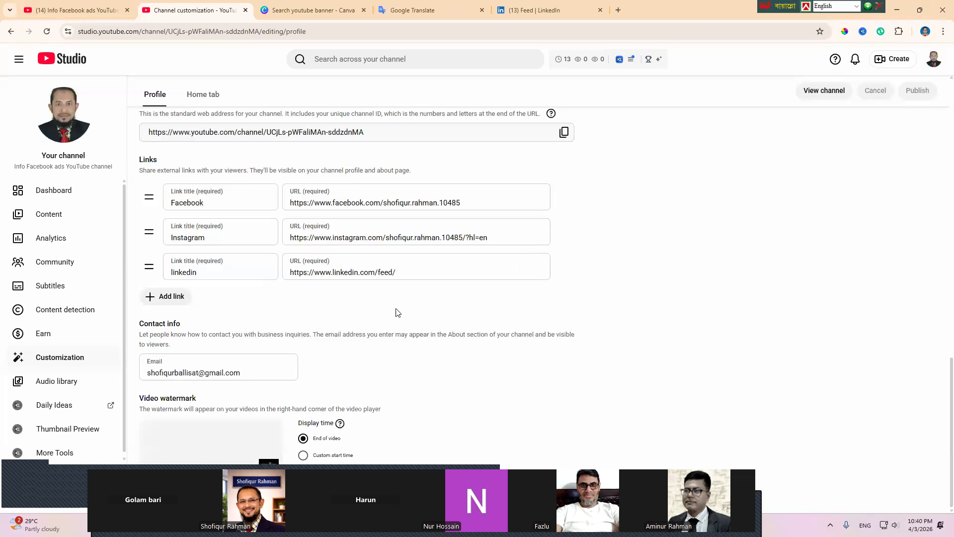
pyautogui.click(245, 372)
pyautogui.scroll(10, 271, 322)
pyautogui.scroll(-10, 300, 316)
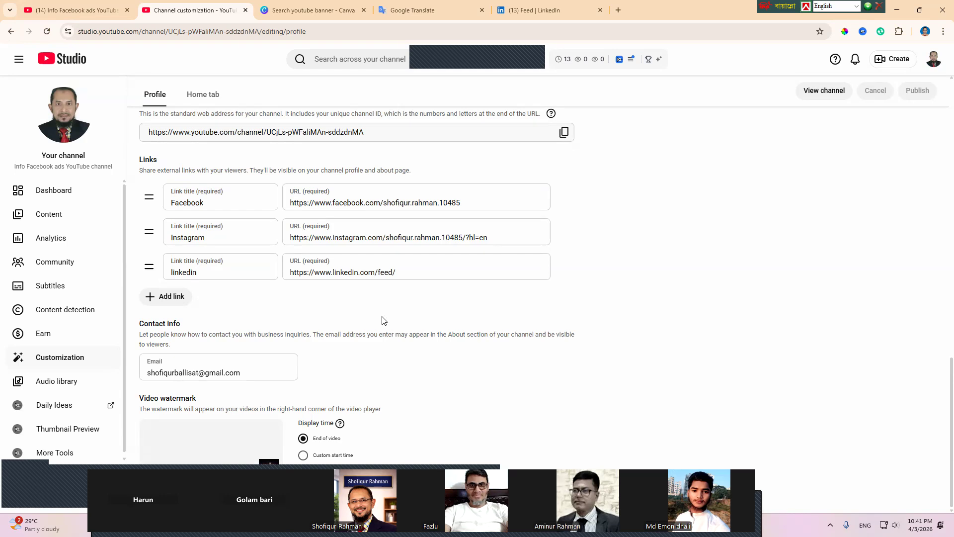
pyautogui.scroll(7, 383, 321)
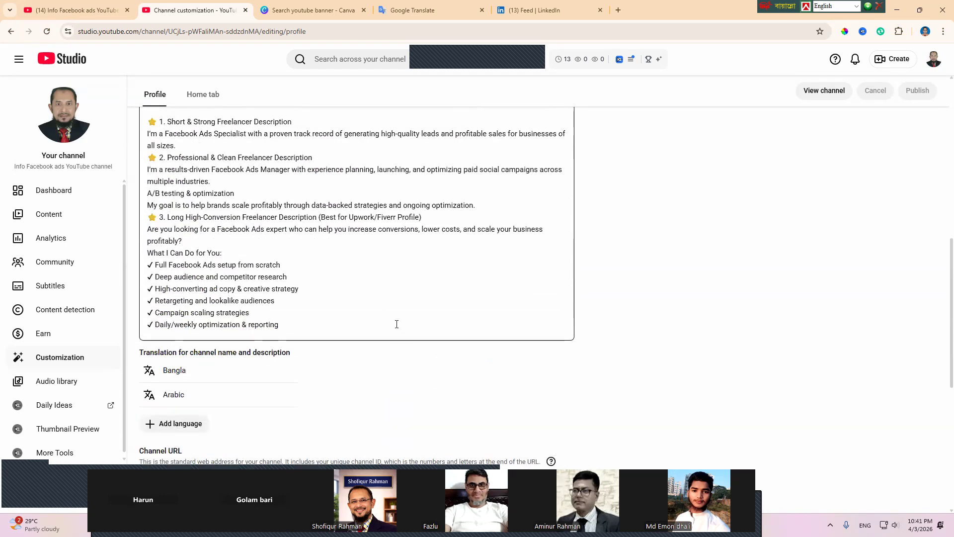
pyautogui.scroll(8, 396, 324)
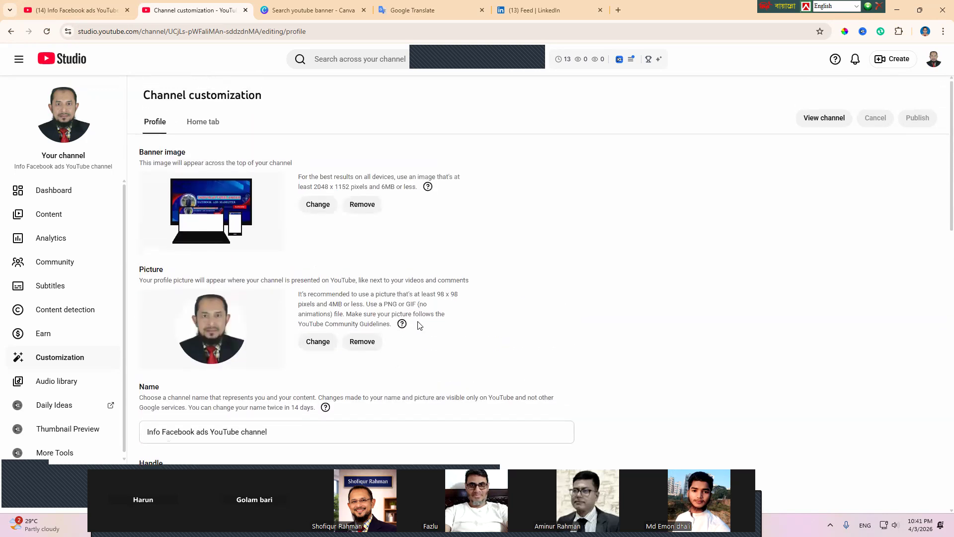